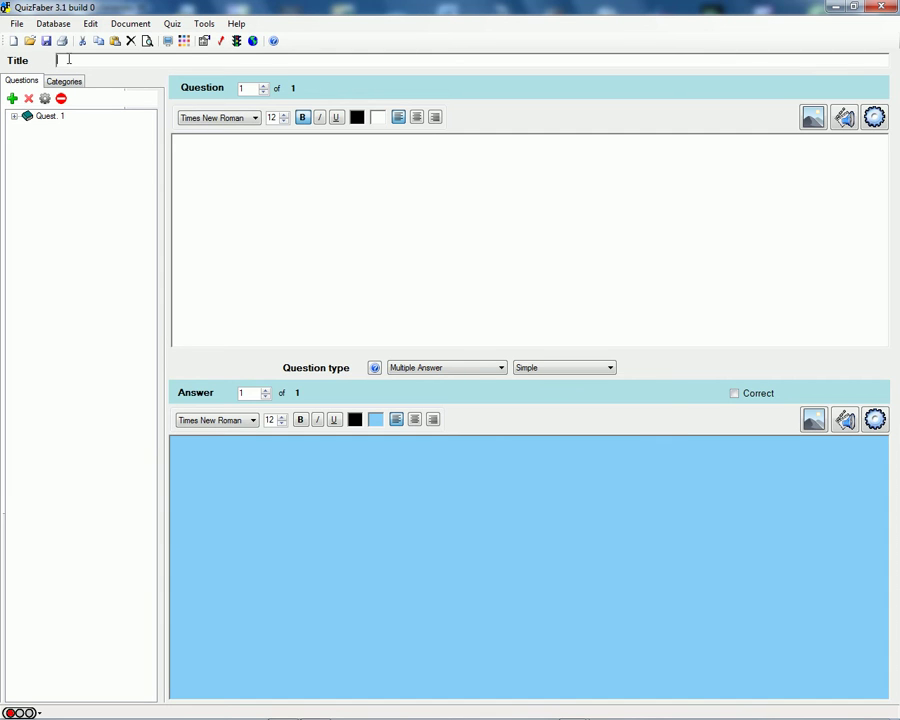
Step: Title the quiz "Test" and write the first question's text as "Select correct color:"
text(Te)
text(Select)
text( c)
text(olor)
click(205, 142)
text(correct)
click(264, 142)
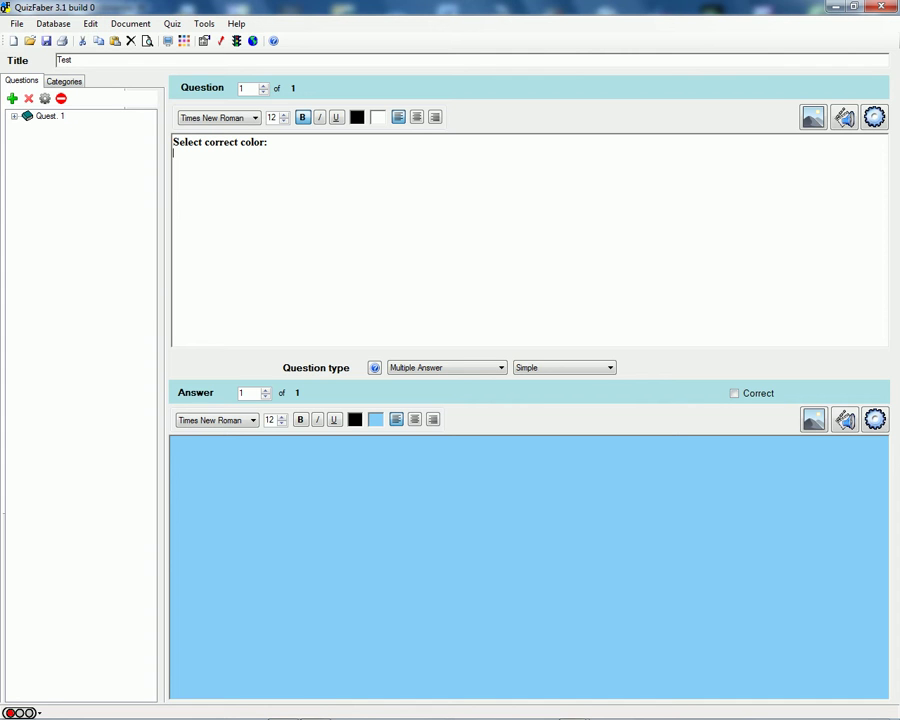
Step: Insert the image file "red" from the Documents library below the first question's text
click(814, 118)
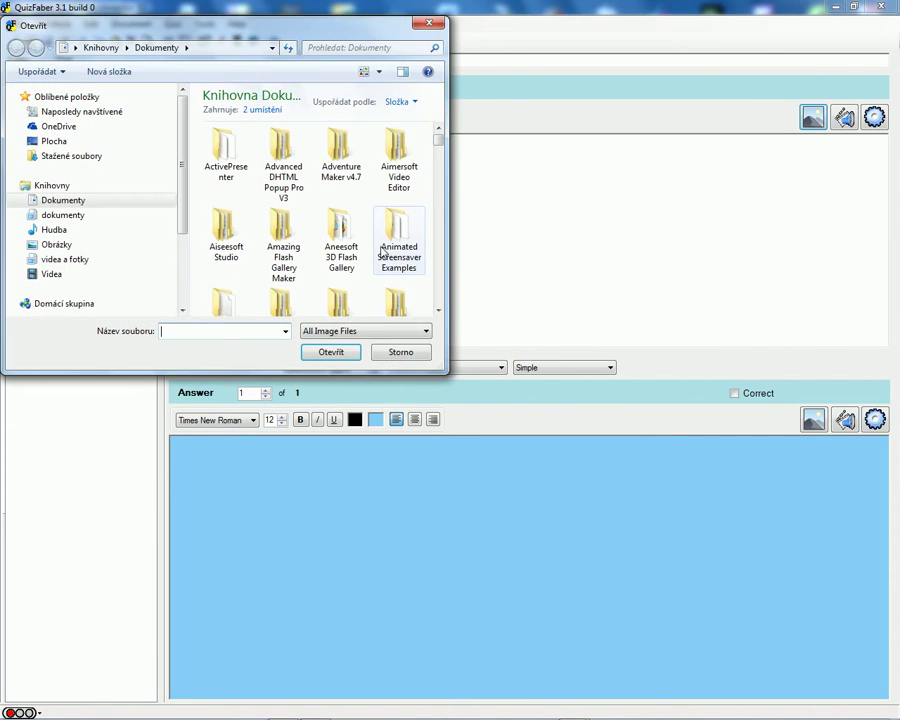
click(355, 257)
text(red)
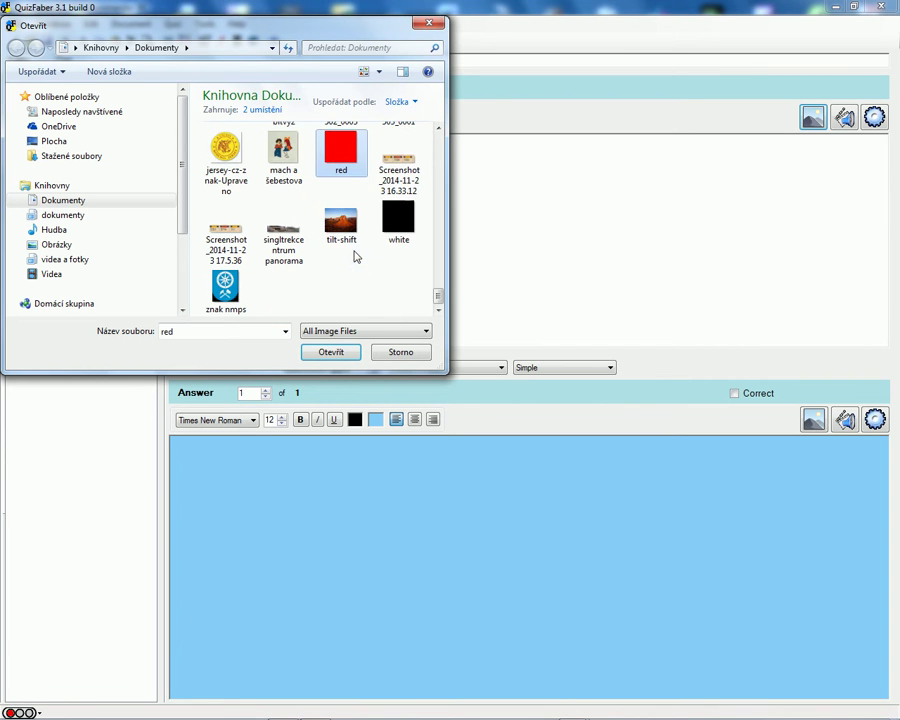
click(340, 353)
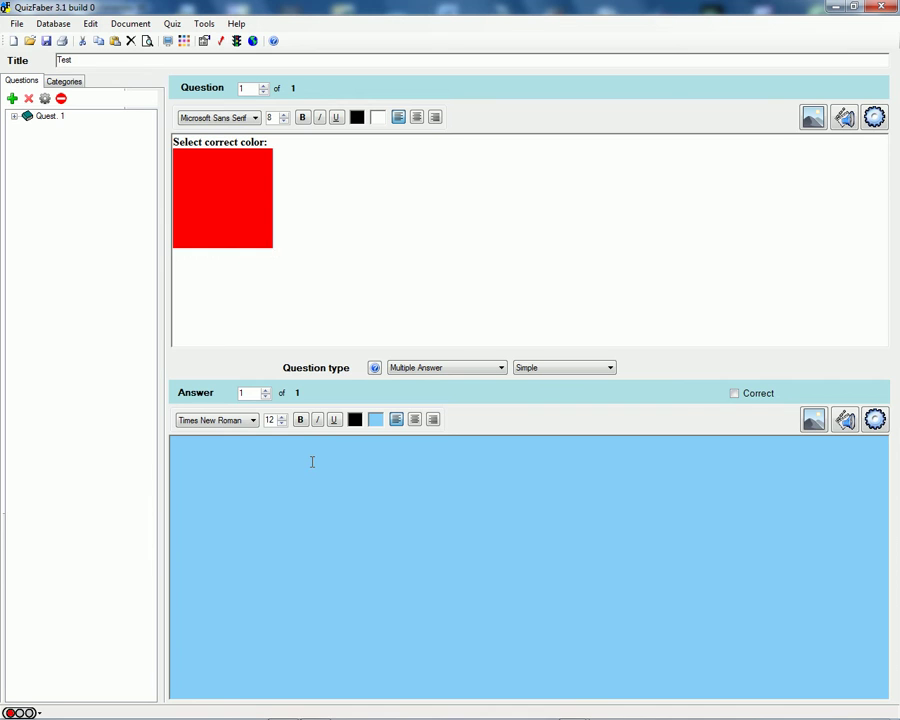
Step: Enter "Blue" as the first question's first answer and add "Red" as its second answer, marked as correct
text(Blue)
click(14, 117)
click(55, 127)
click(266, 389)
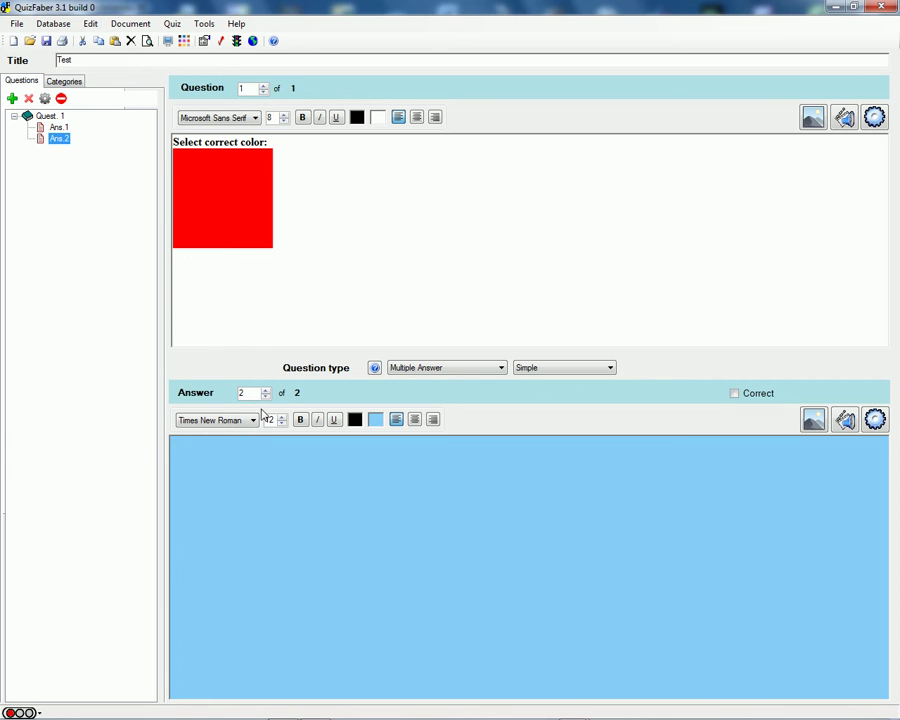
click(230, 439)
text(Red)
click(758, 398)
Step: Add "Black" and "White" as the third and fourth answers of the first question
click(266, 392)
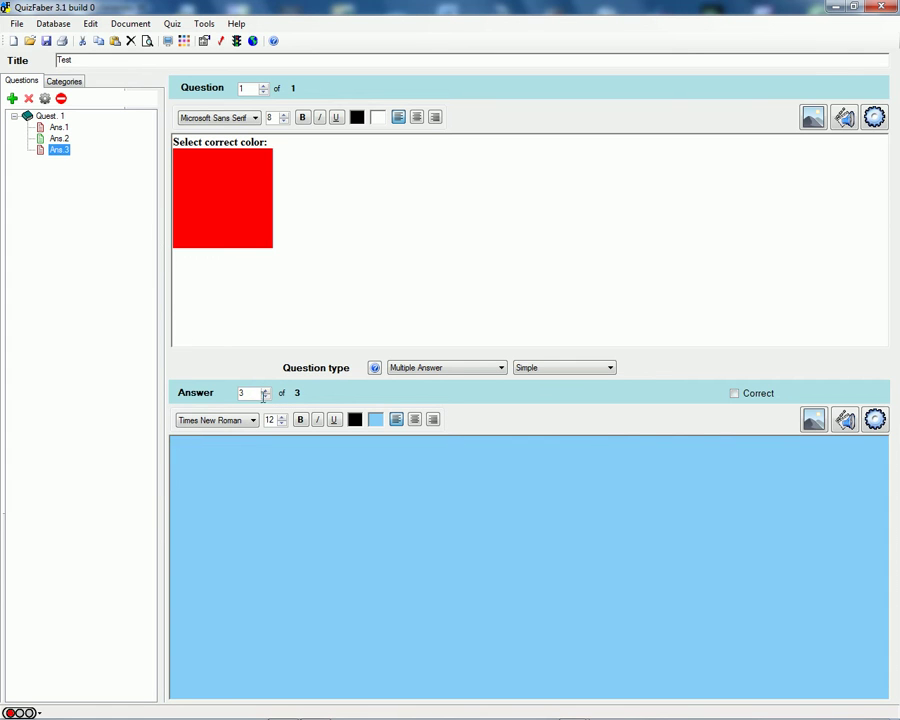
click(240, 450)
text(Black)
click(266, 393)
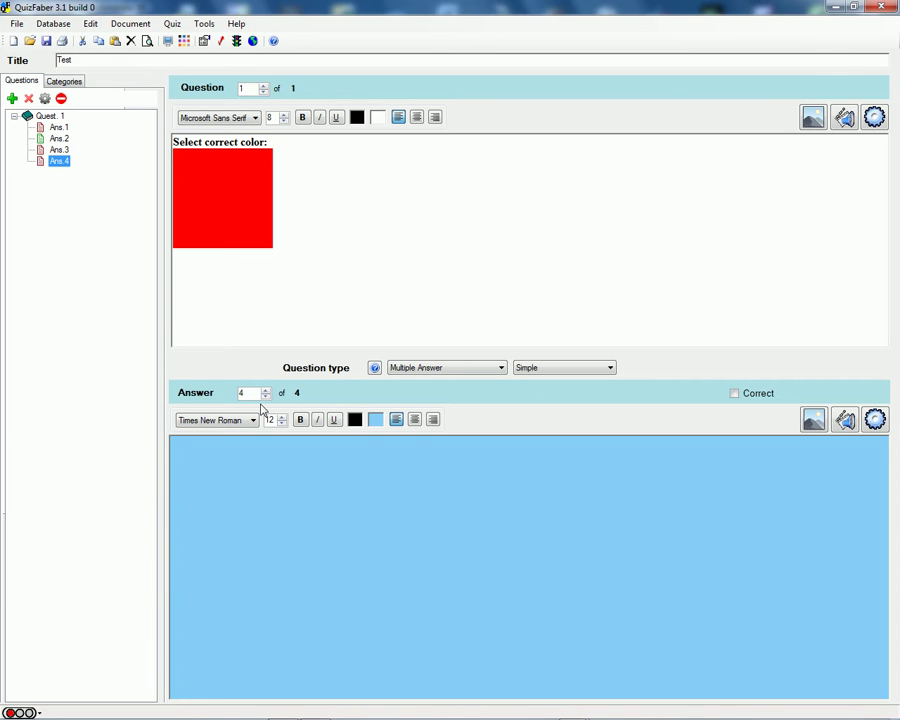
click(234, 452)
text(White)
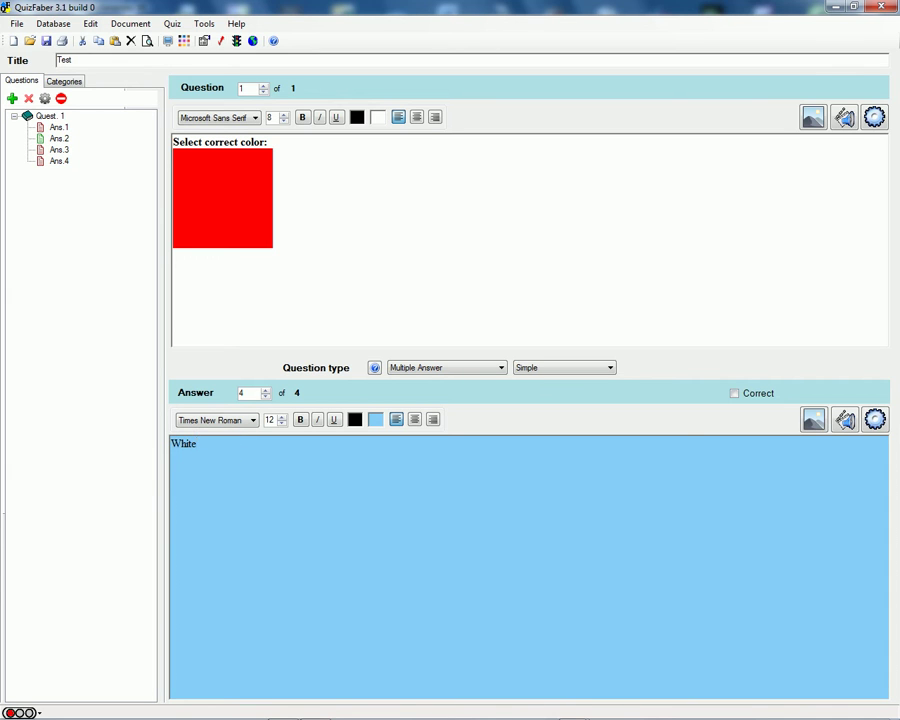
Step: Set the first question's type to Multiple Choice and check each of its four answers
click(417, 370)
click(415, 380)
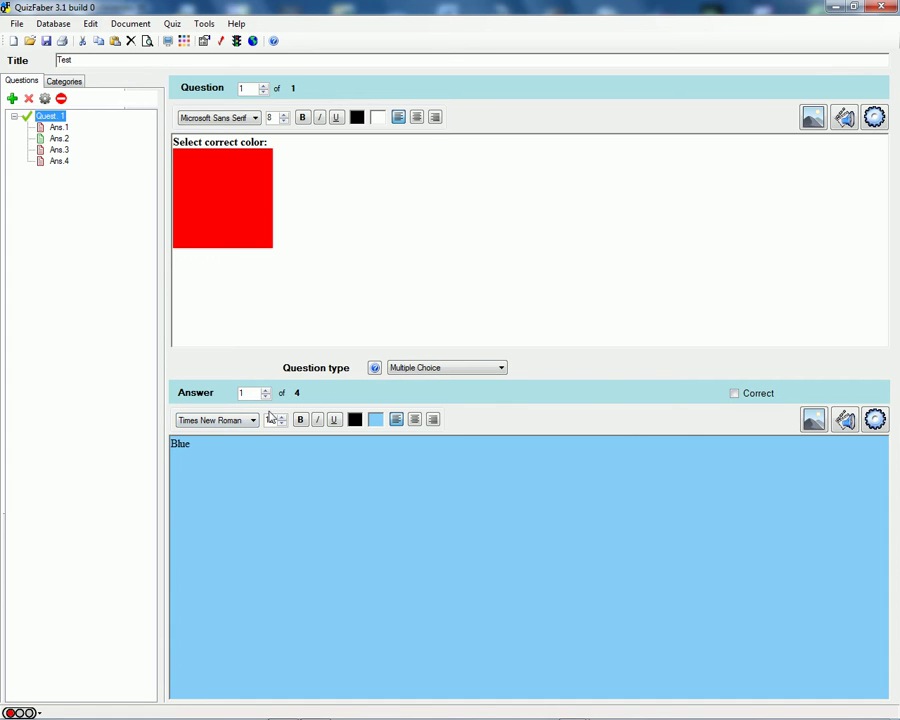
click(58, 128)
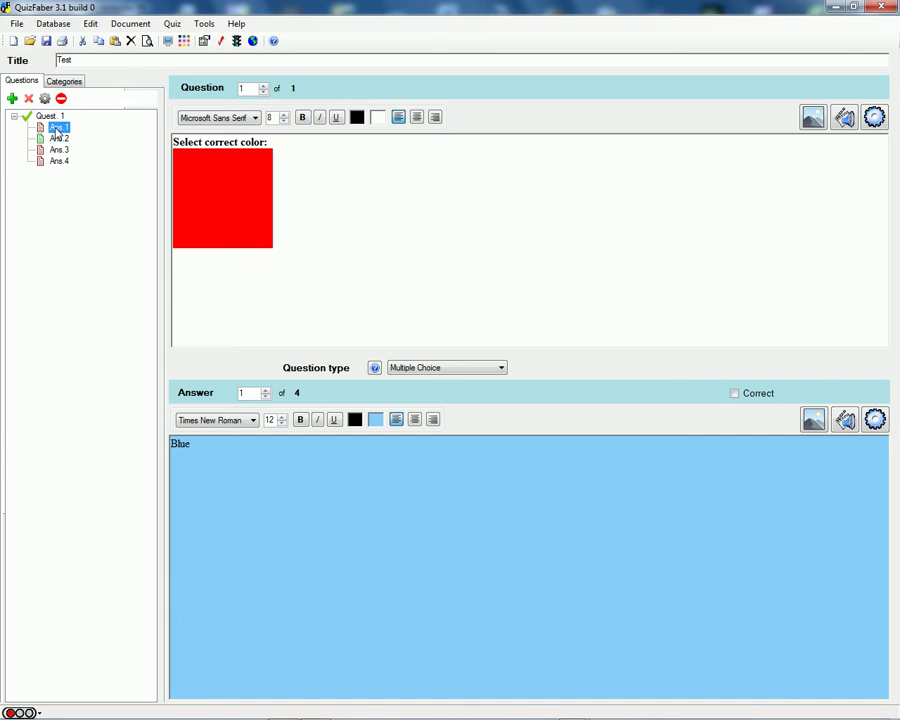
click(58, 138)
click(56, 149)
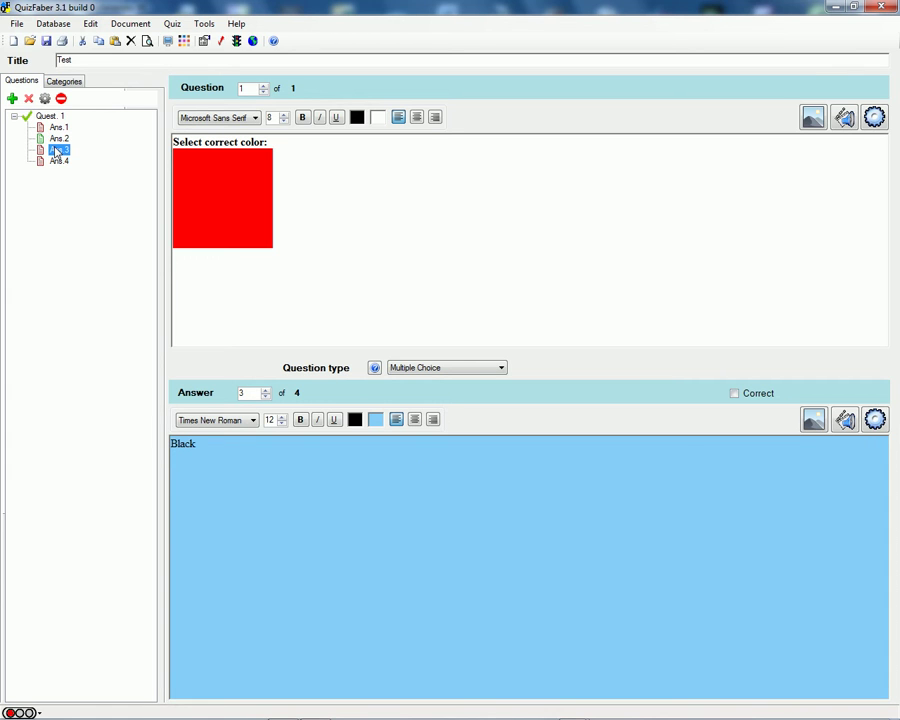
click(62, 162)
Step: Add a second question of type Multiple Answer, Simple, with the text "Which cities are in USA ?"
click(12, 99)
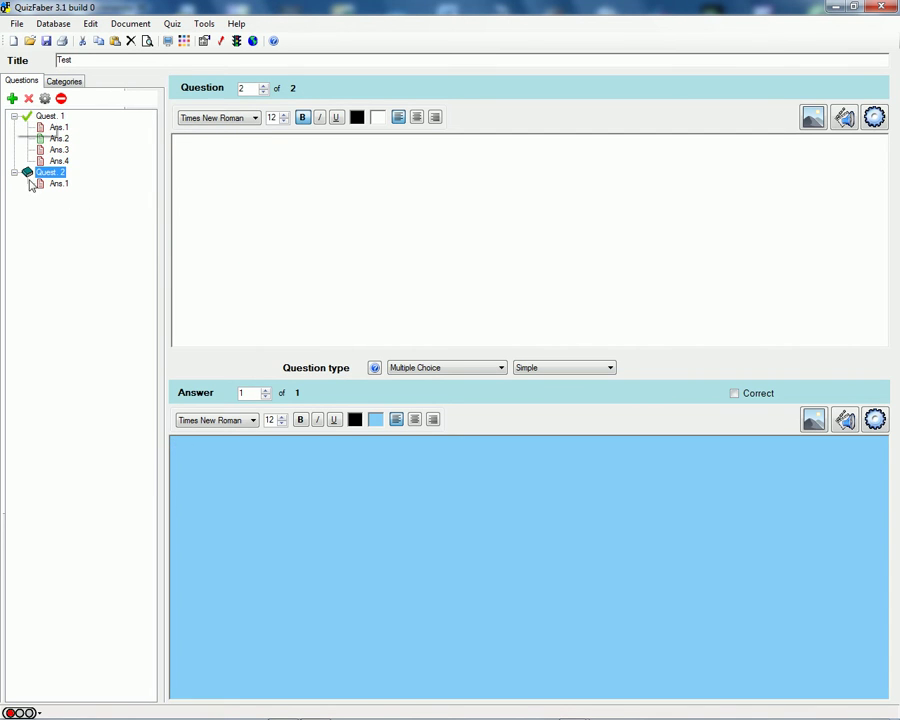
click(476, 368)
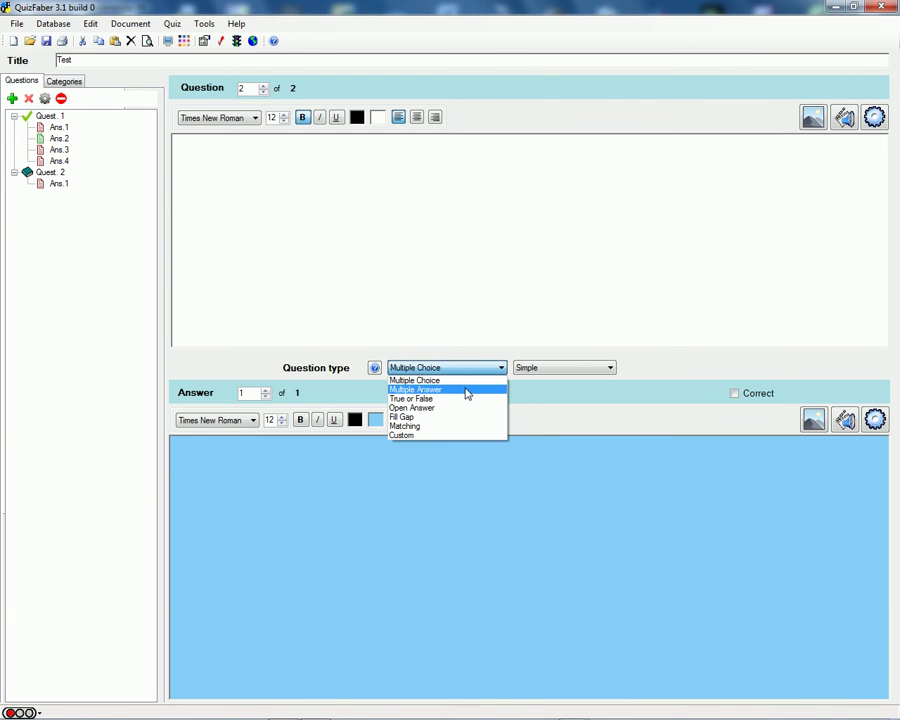
click(467, 393)
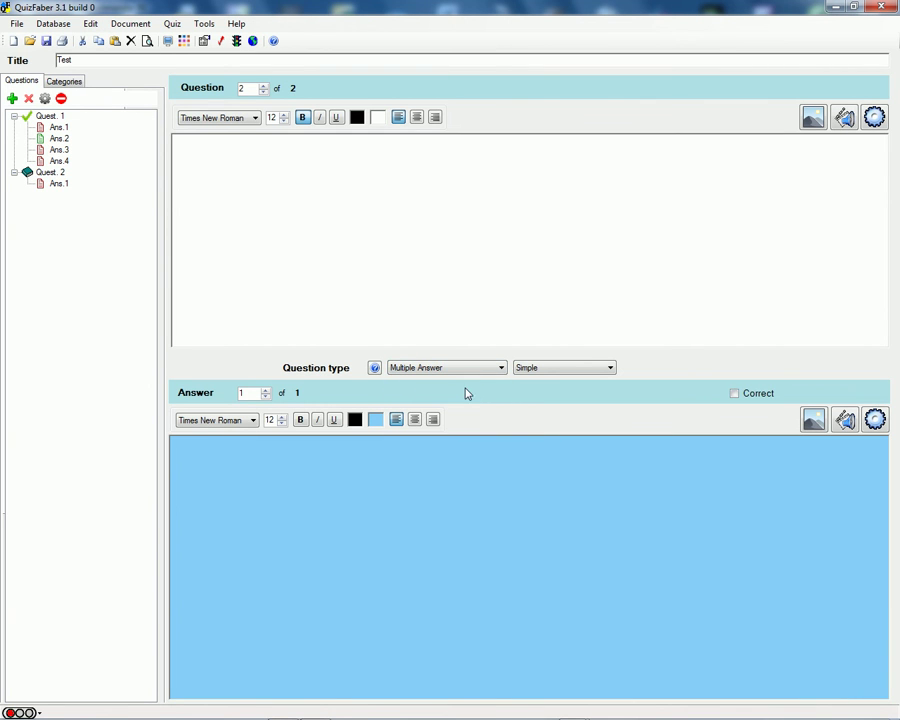
click(534, 370)
click(533, 372)
click(481, 152)
text(Which cities are in U)
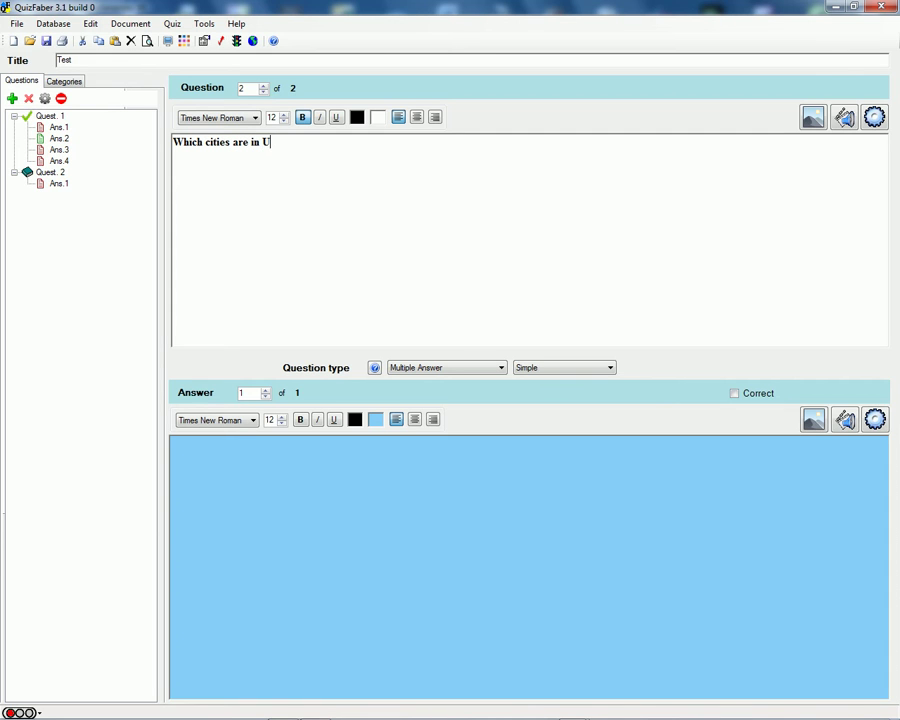
text(SA ?)
Step: Enter "New York" as the second question's first answer, marked as correct, and add "Berlin" as an incorrect second answer
text(New )
text(York)
click(737, 394)
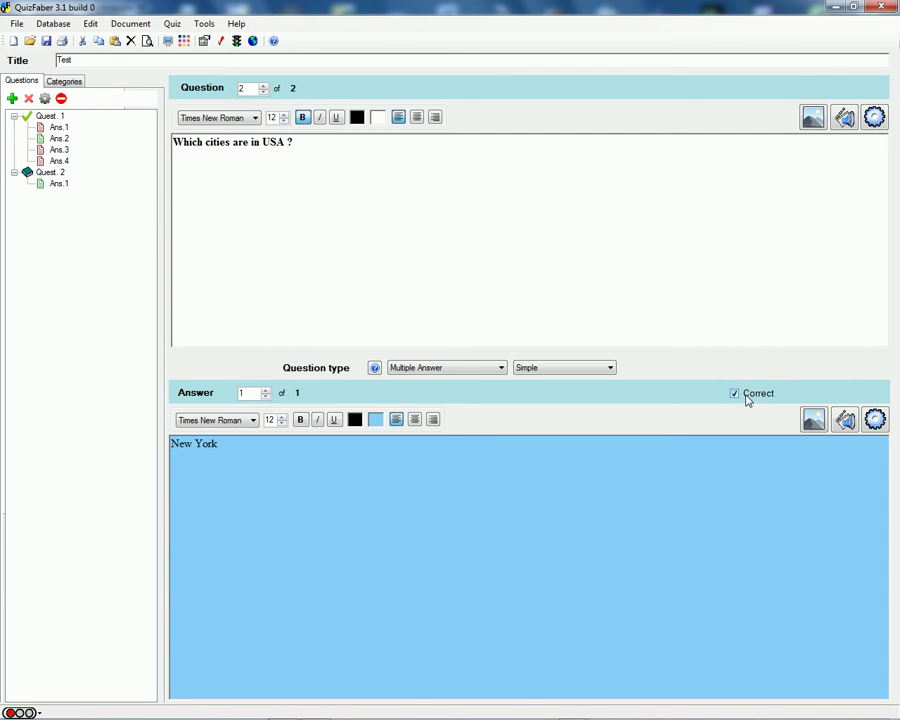
click(265, 389)
click(229, 464)
text(Berlin)
Step: Add "Los Angeles" as the third answer of the second question and mark it as correct
click(265, 393)
click(226, 464)
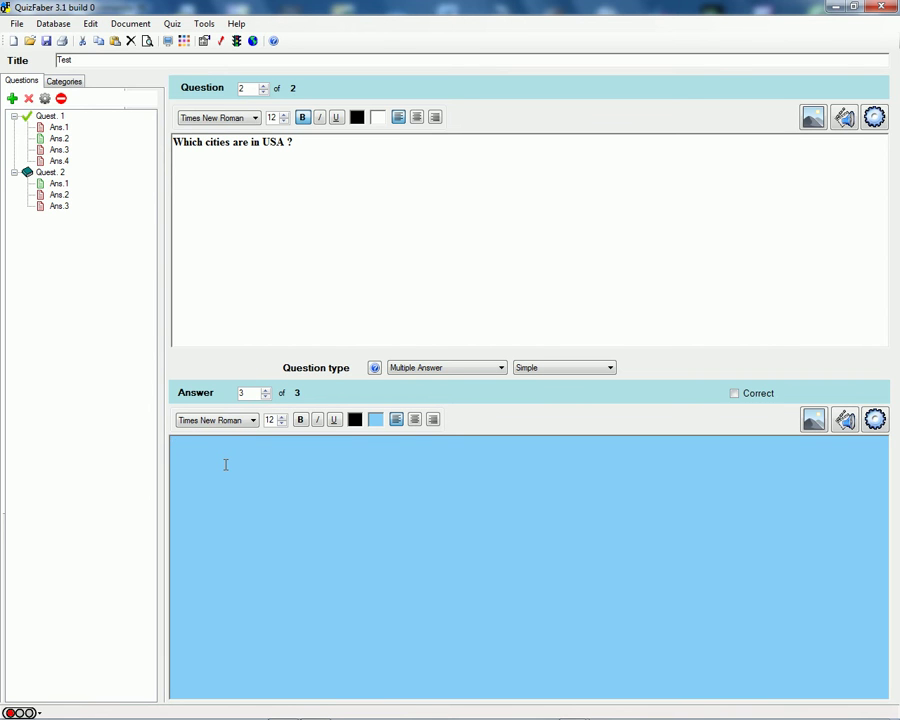
text(LosaAngele)
click(748, 395)
Step: Add "Paris" as an incorrect fourth answer to the second question
click(266, 390)
click(258, 449)
text(P)
key(BackSpace)
text(Par)
key(BackSpace)
key(BackSpace)
text(Fra)
key(BackSpace)
key(BackSpace)
key(BackSpace)
text(Paris)
Step: Add "Chicago" as the fifth answer of the second question and mark it as correct
click(266, 389)
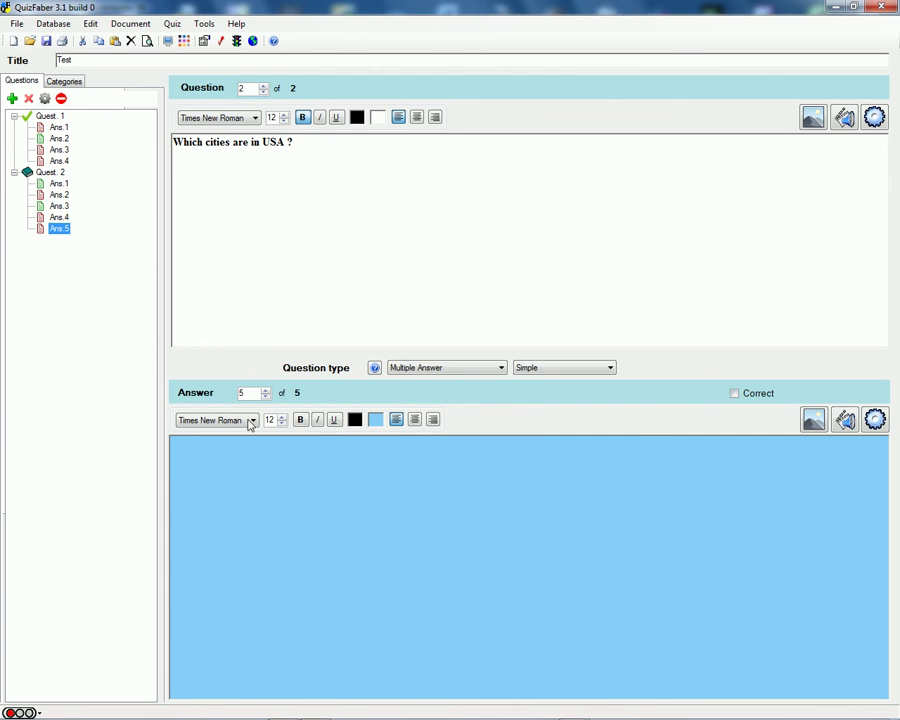
click(228, 453)
click(228, 453)
text(Chicago)
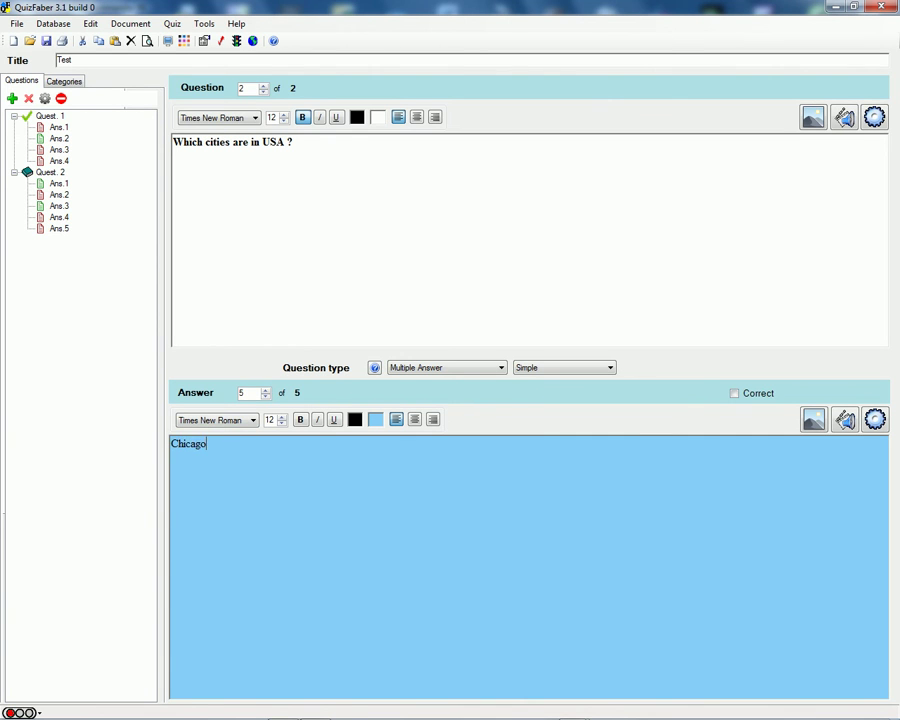
click(734, 393)
Step: Review the text and correct marking of all five answers of the second question
click(56, 229)
click(58, 219)
click(58, 206)
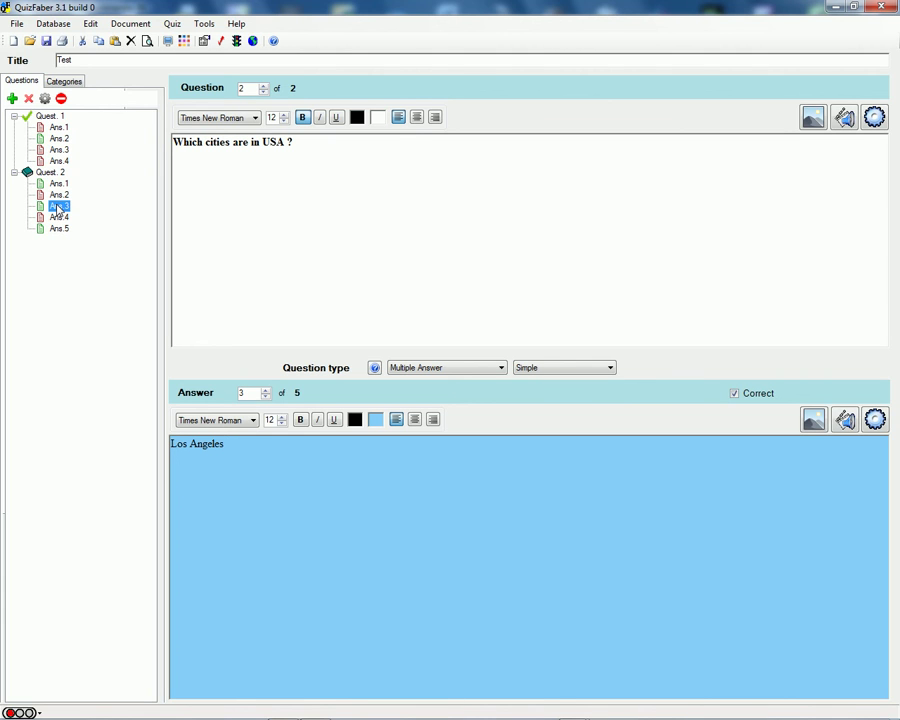
click(58, 199)
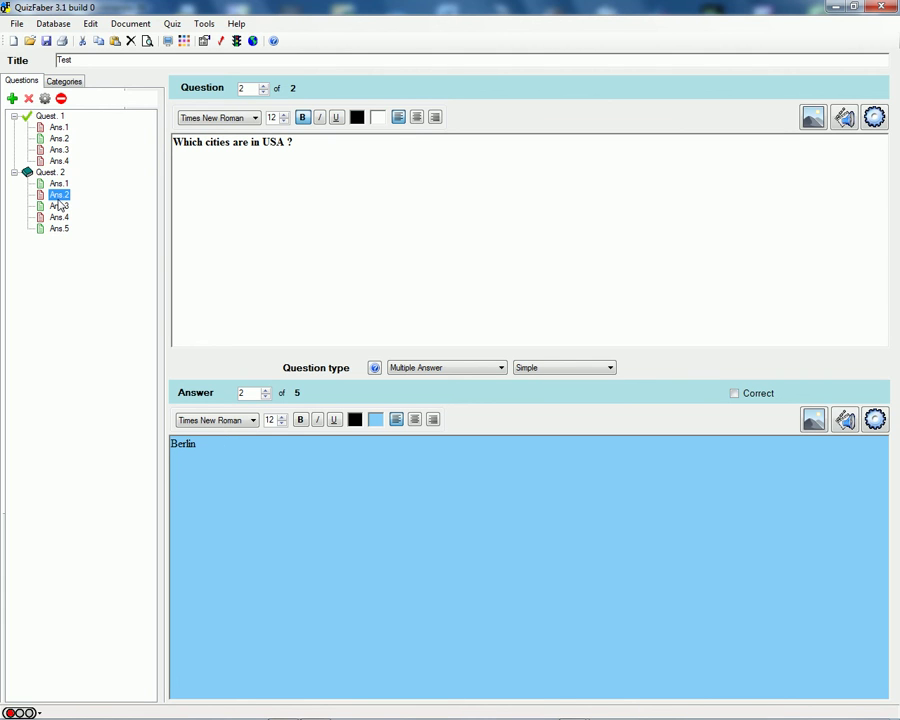
click(60, 184)
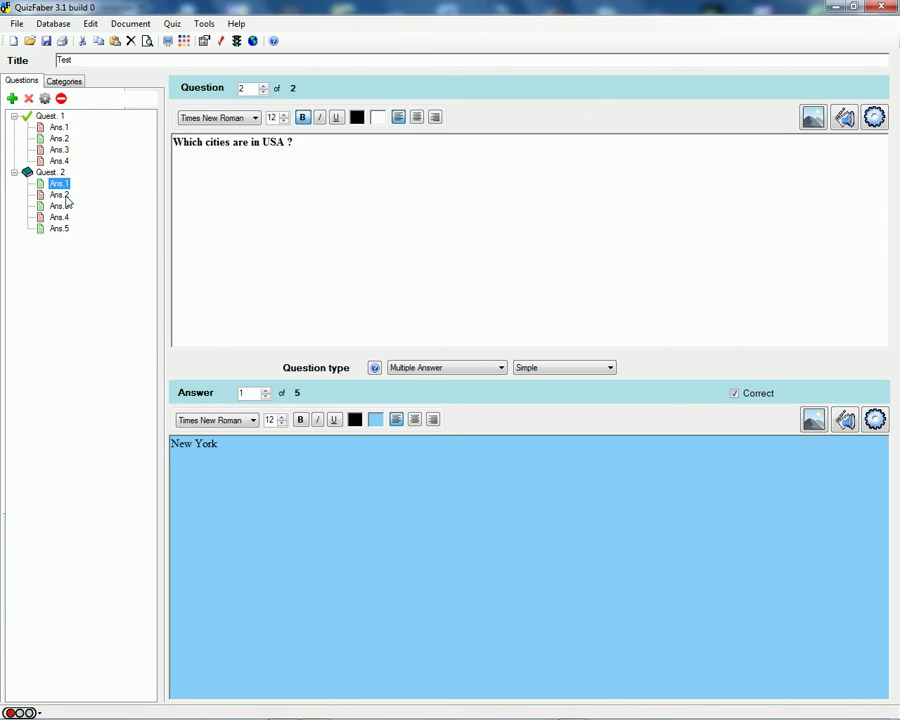
click(59, 195)
click(58, 206)
click(59, 217)
click(59, 228)
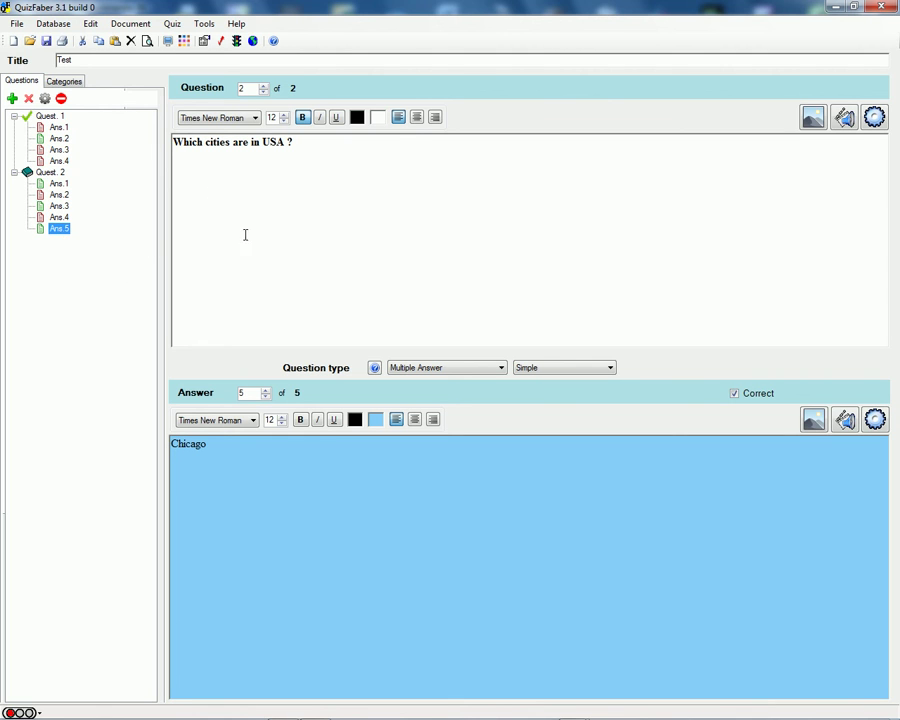
Step: Add a third question and set its type to True or False
click(13, 98)
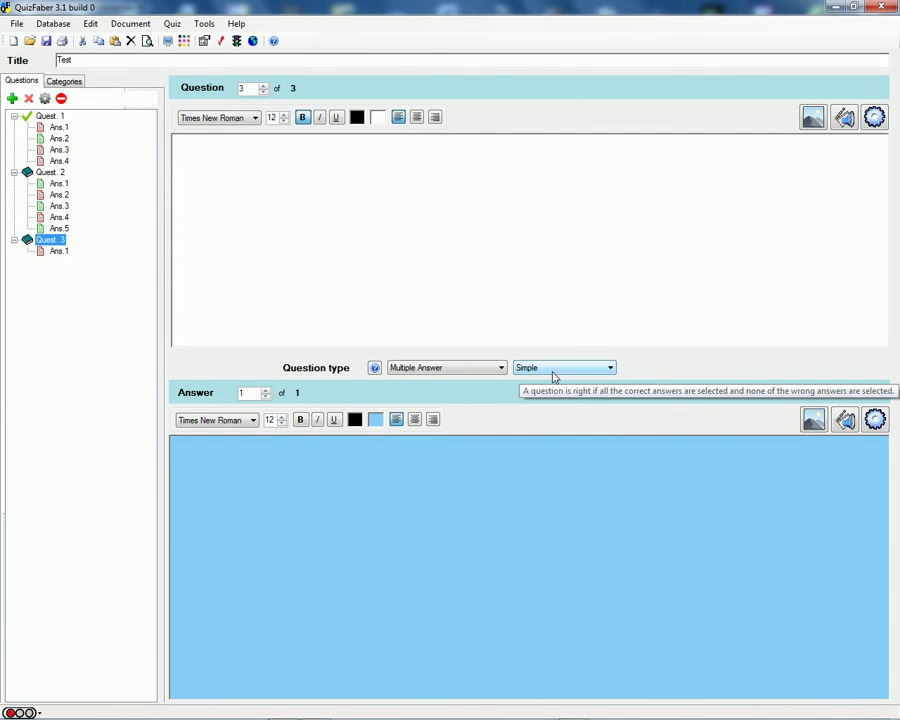
click(463, 368)
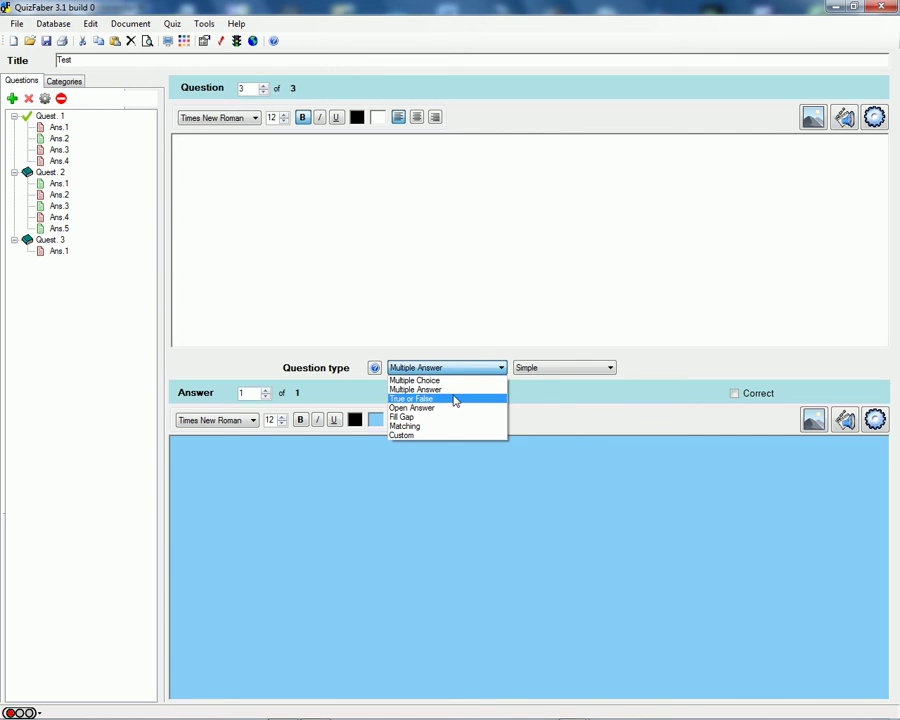
click(455, 399)
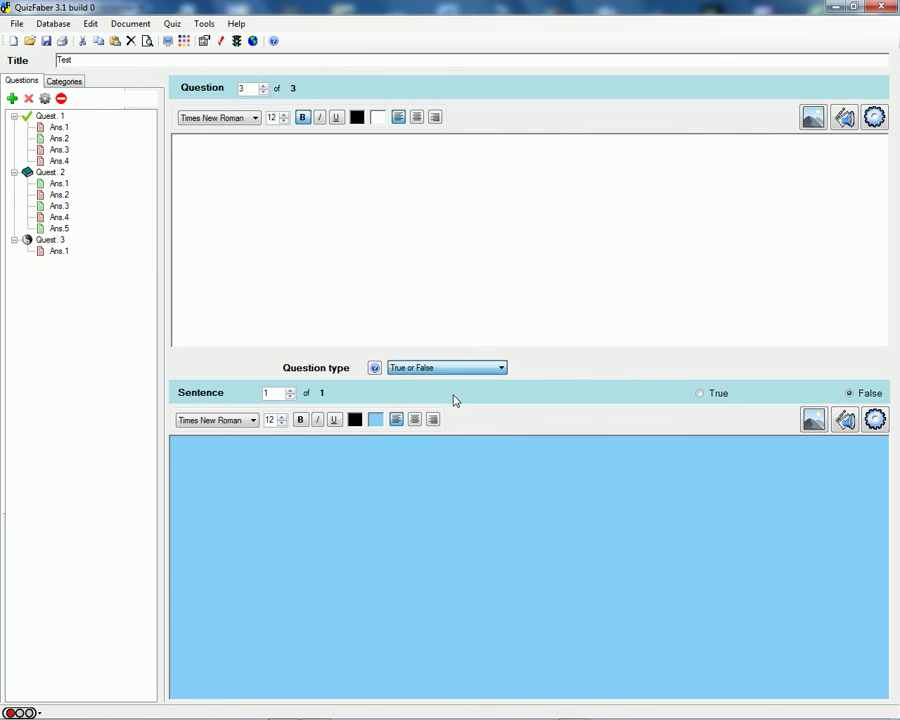
Step: Write the third question's text on two lines: "Select True or False:" and "Which cities are in USA ?"
click(407, 163)
text(Select)
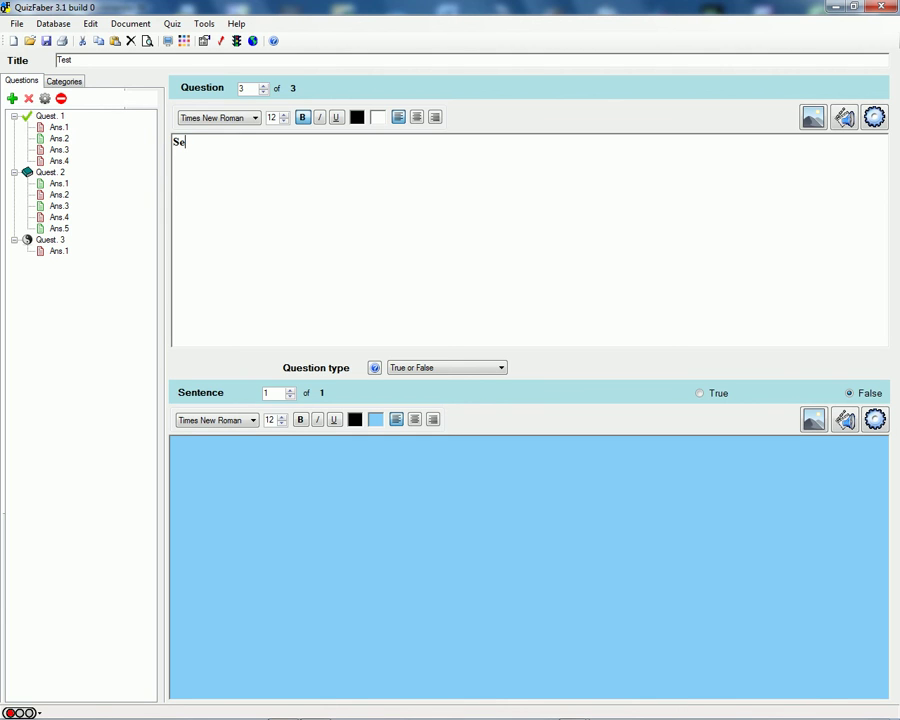
text( True or False)
text(:)
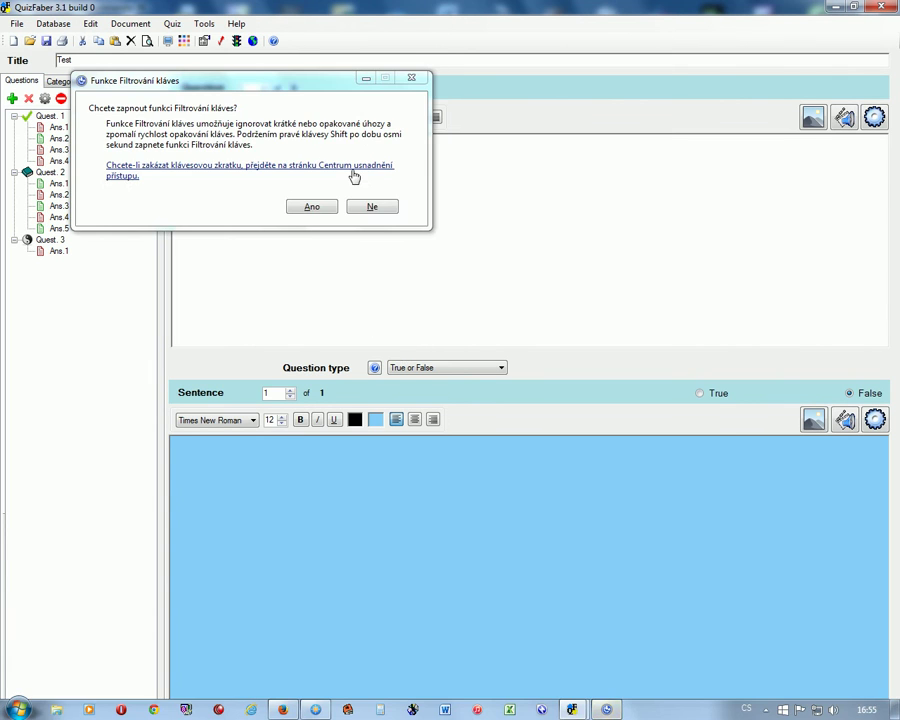
click(372, 206)
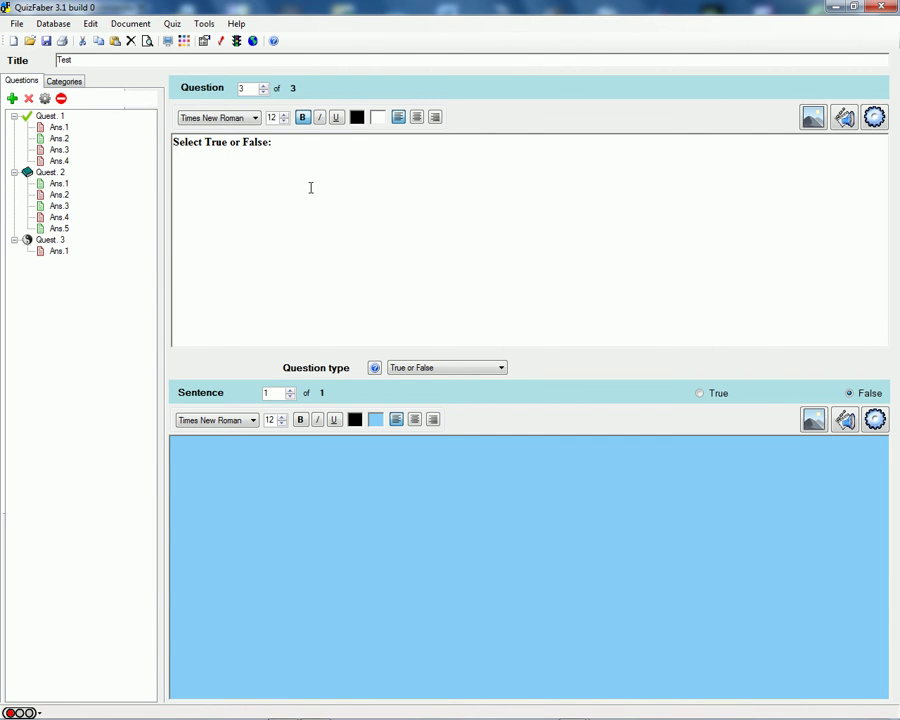
text(Which cities are in USA)
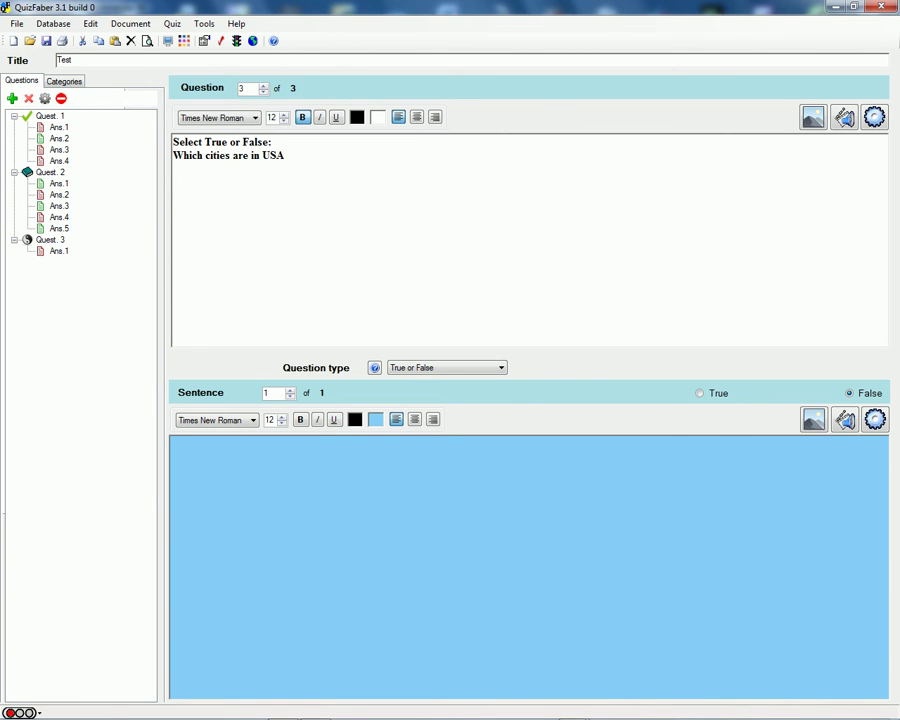
text( ?)
Step: Enter "New York" as the third question's first sentence, marked True, and add "Berlin" as a second sentence left as False
click(236, 456)
text(New York)
click(699, 393)
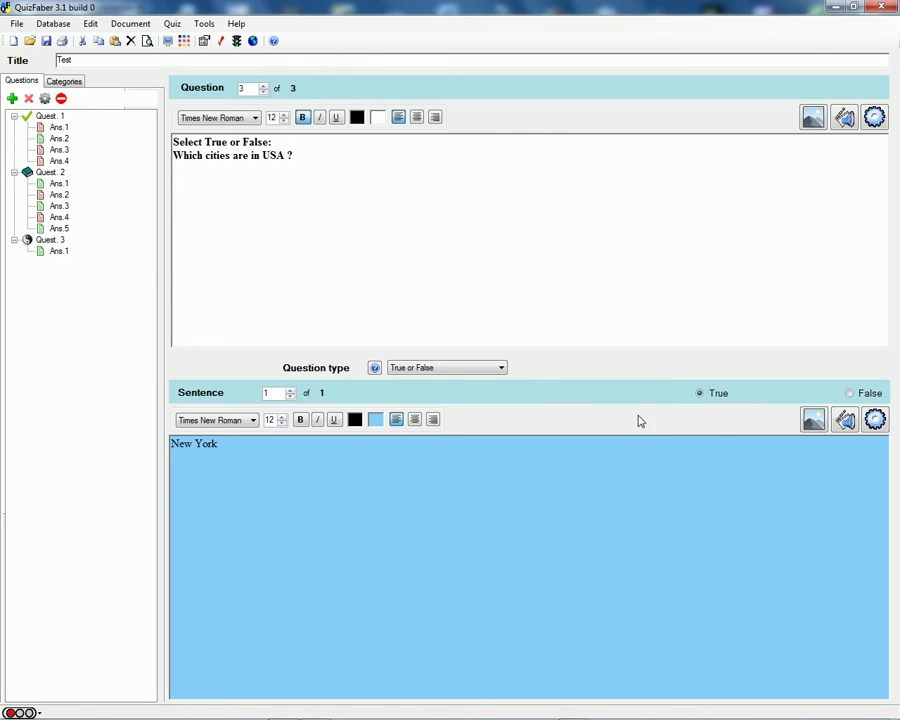
click(290, 390)
click(271, 449)
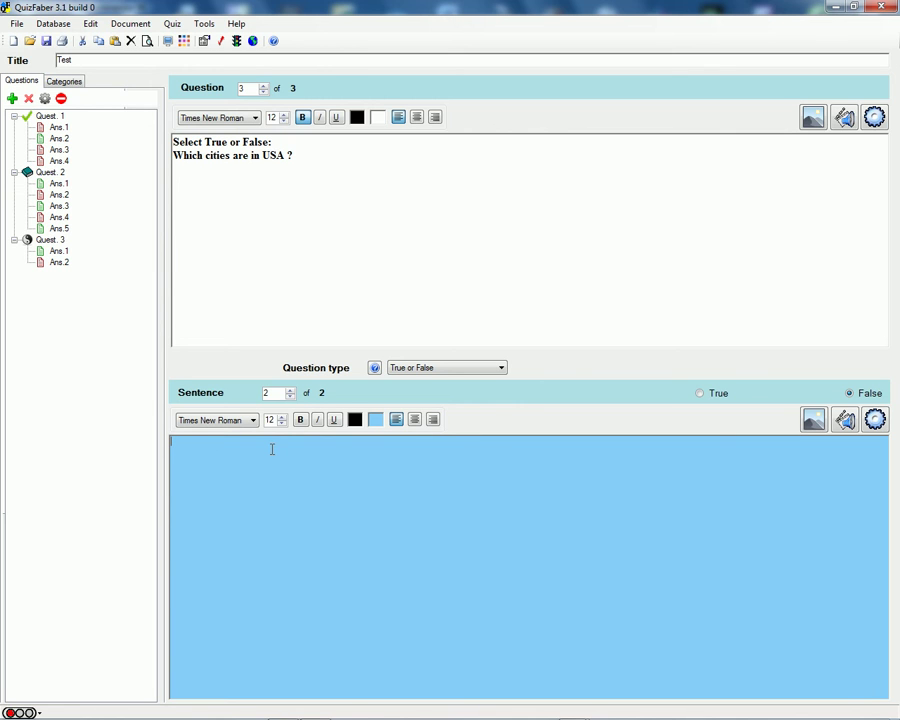
text(Berlin)
Step: Add "Chicago" as the third sentence of the third question and mark it True
click(290, 389)
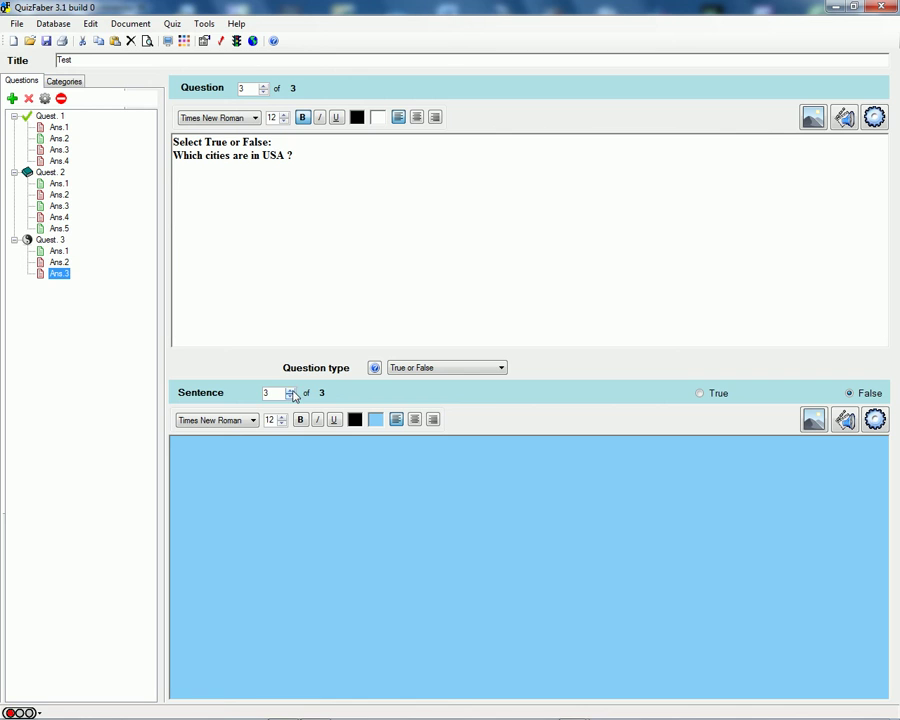
click(266, 455)
text(Chicago)
click(700, 394)
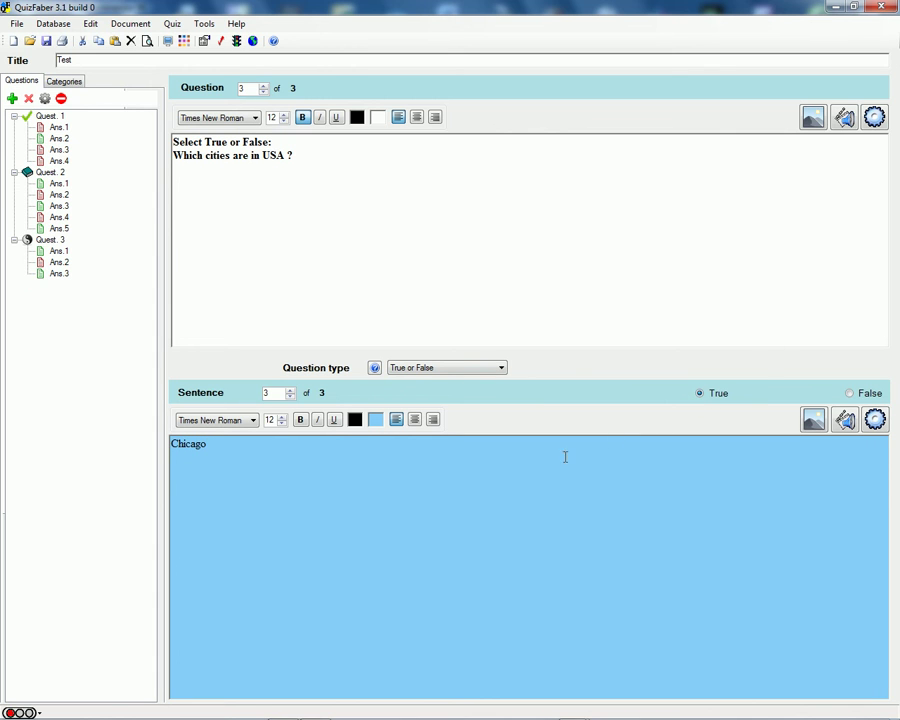
Step: Add "Paris" as the fourth sentence of the third question, leaving it False
click(290, 390)
click(284, 452)
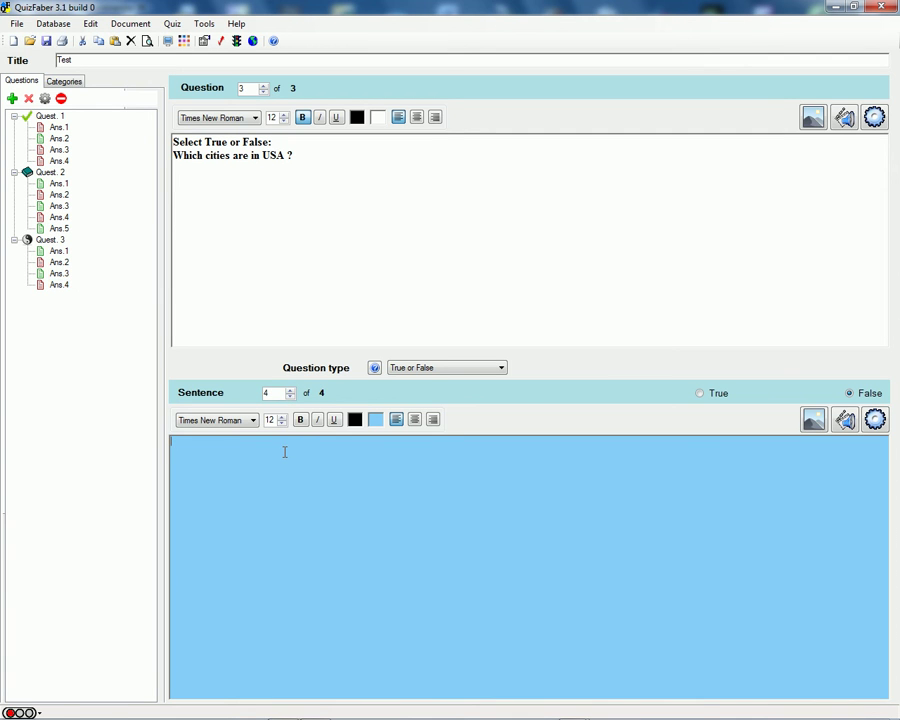
text(Paris)
Step: Add "Los Angeles" as the fifth sentence of the third question and mark it True
click(291, 397)
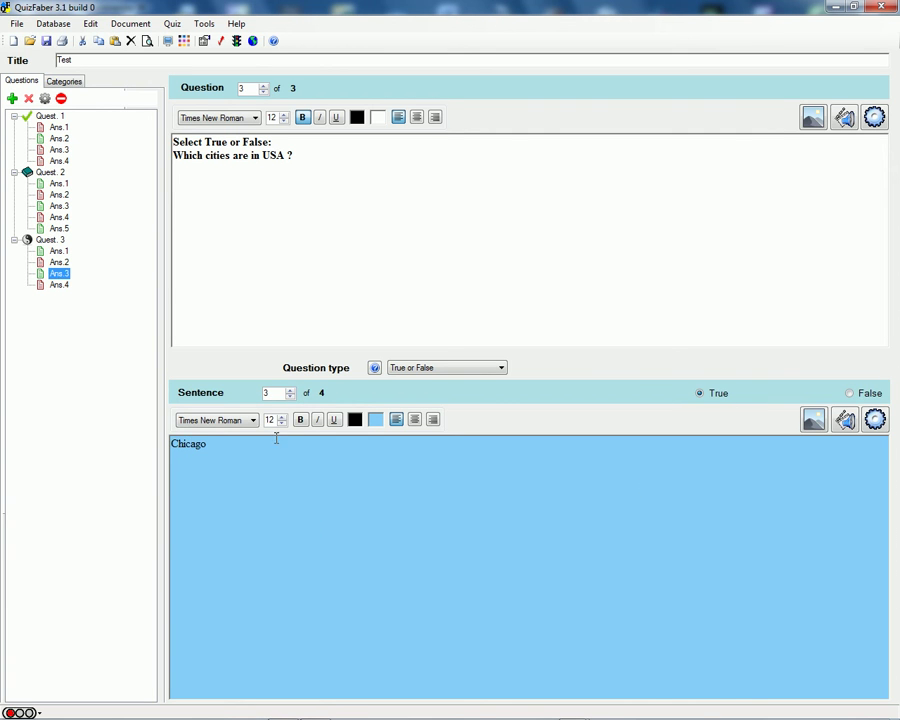
click(291, 397)
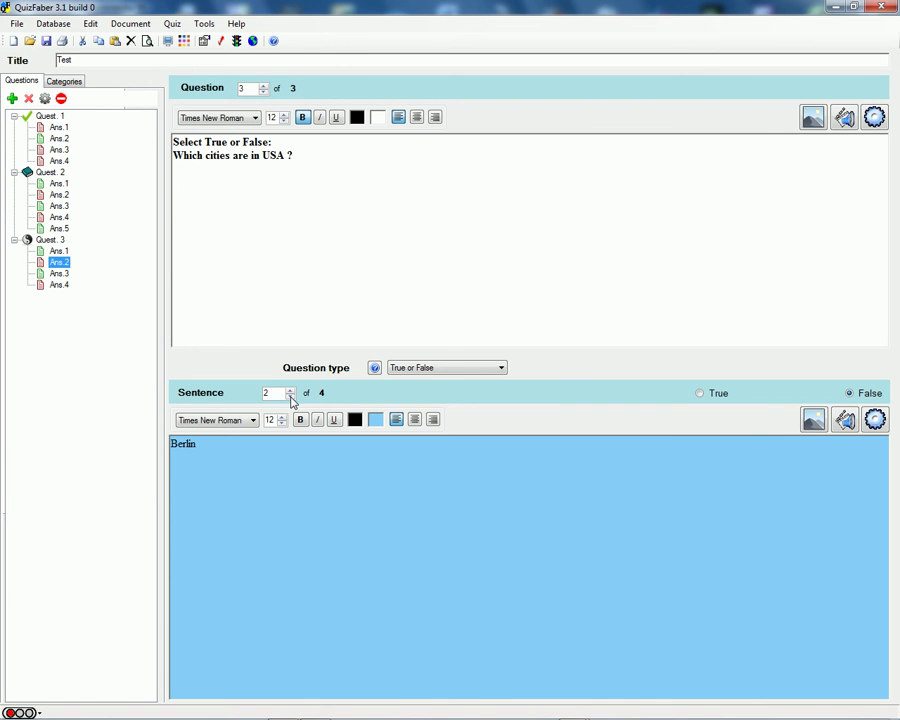
click(292, 391)
click(293, 392)
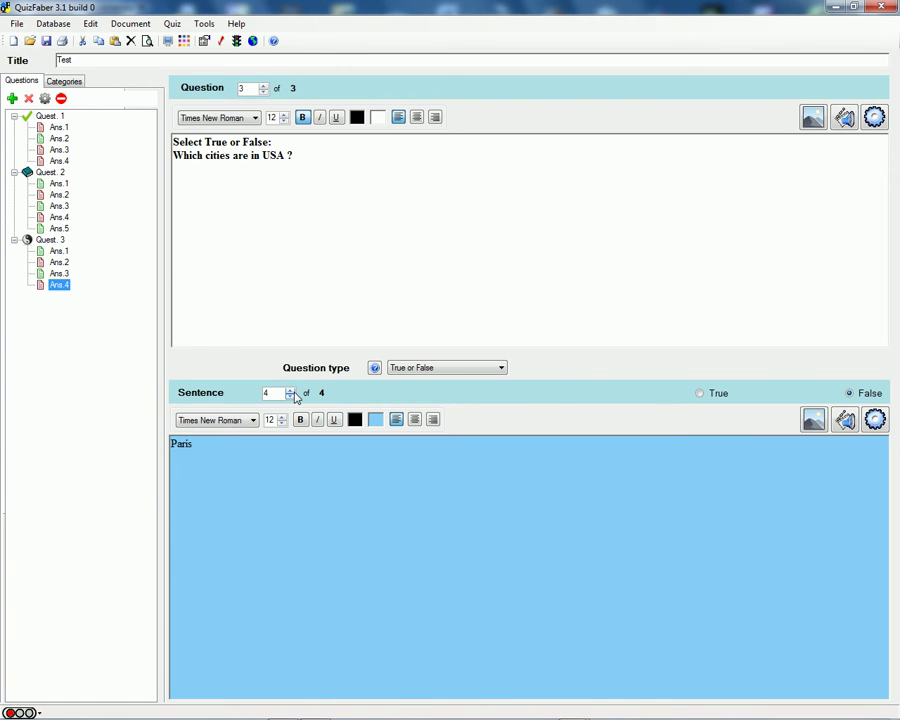
click(292, 391)
click(262, 445)
text(Los A)
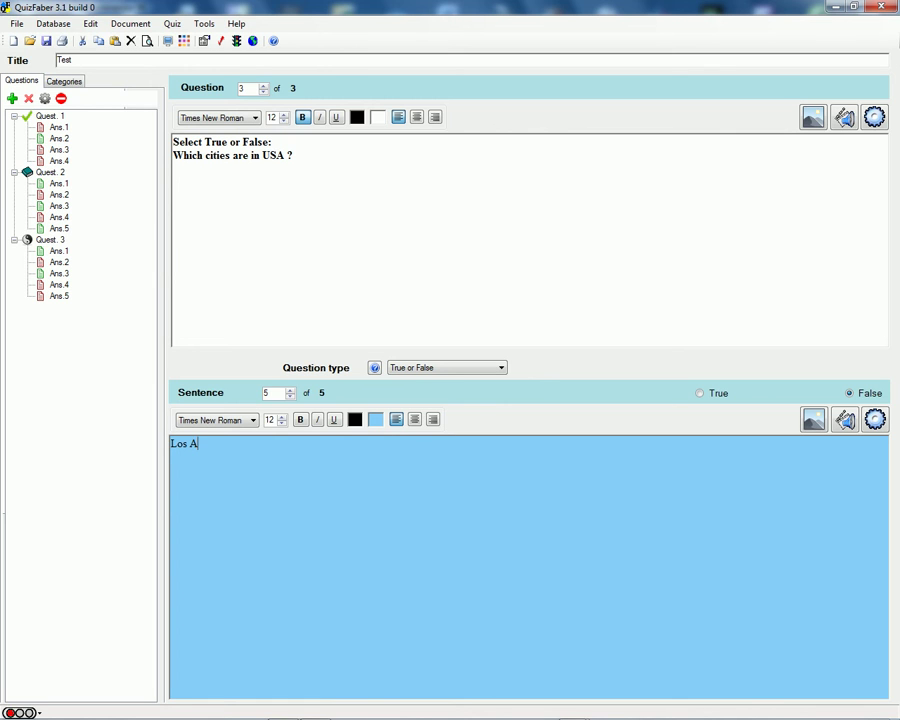
text(ngeles)
click(699, 393)
Step: Review the third question's five sentences and their True or False marks one by one
click(59, 251)
click(59, 262)
click(57, 273)
click(51, 285)
click(56, 297)
click(55, 241)
Step: Add a fourth question and set its type to Fill Gap
click(12, 99)
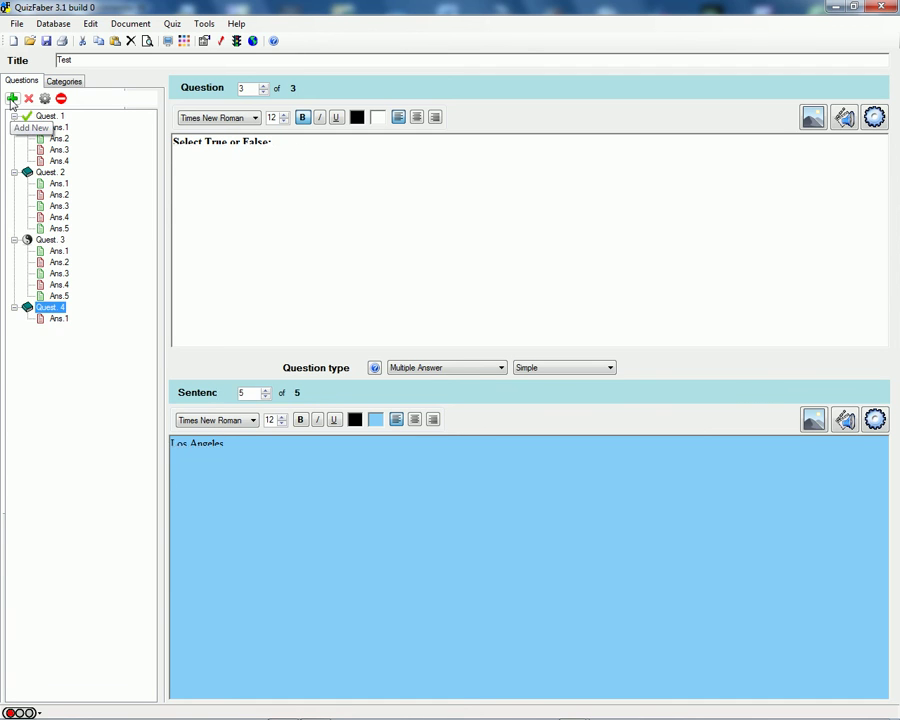
click(442, 369)
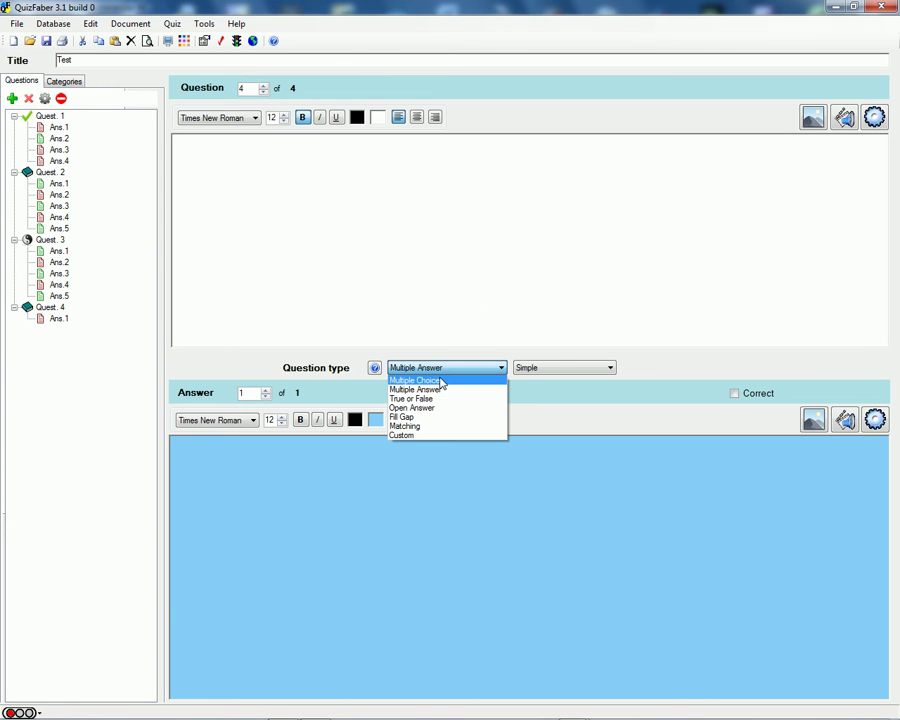
click(440, 416)
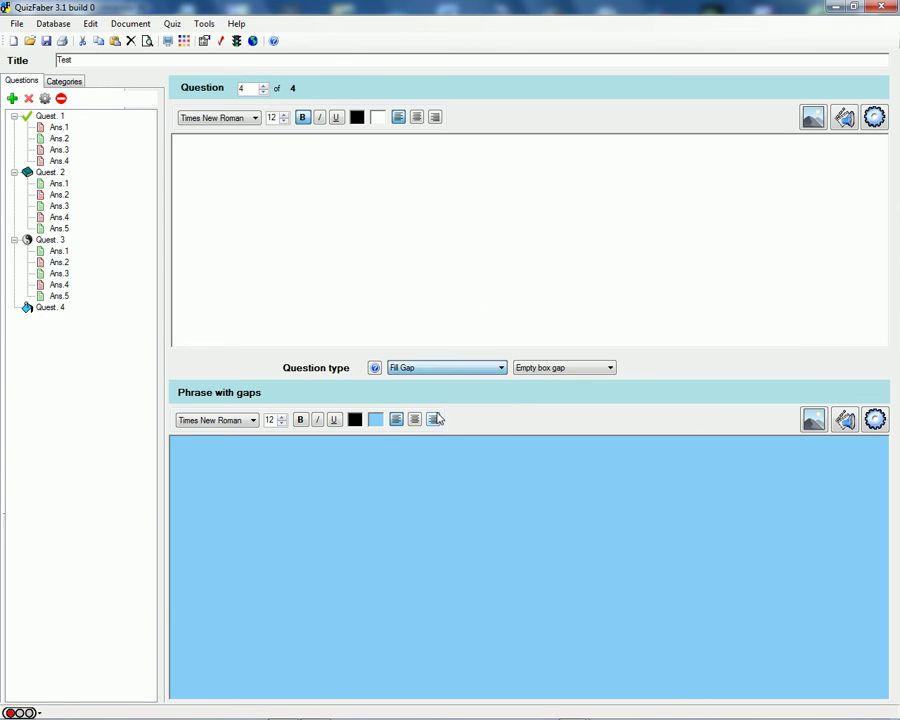
click(517, 369)
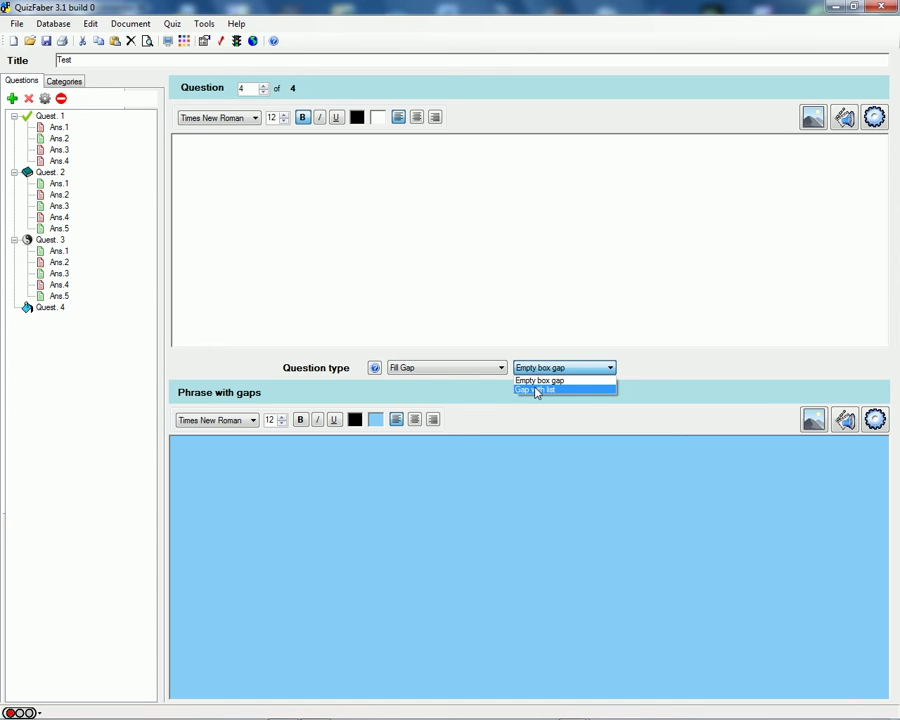
click(537, 390)
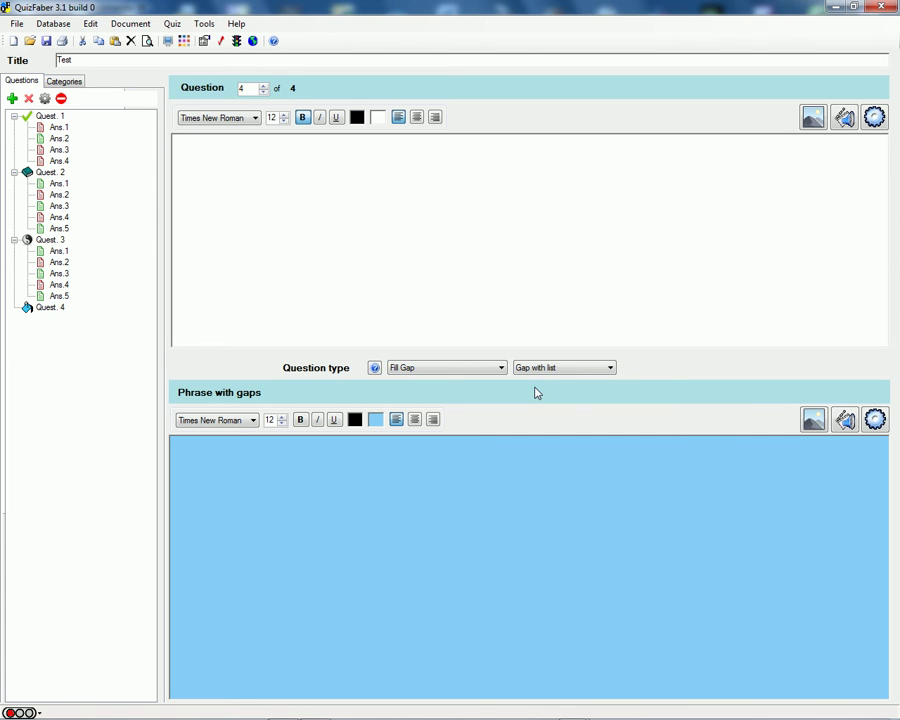
click(547, 370)
click(542, 381)
Step: Enter "Select correct" as the fourth question's text and "[He, Her] is girl. [Her, He] is boys." as its phrase with gaps
text(Select correct)
click(317, 462)
text([]He, Her)
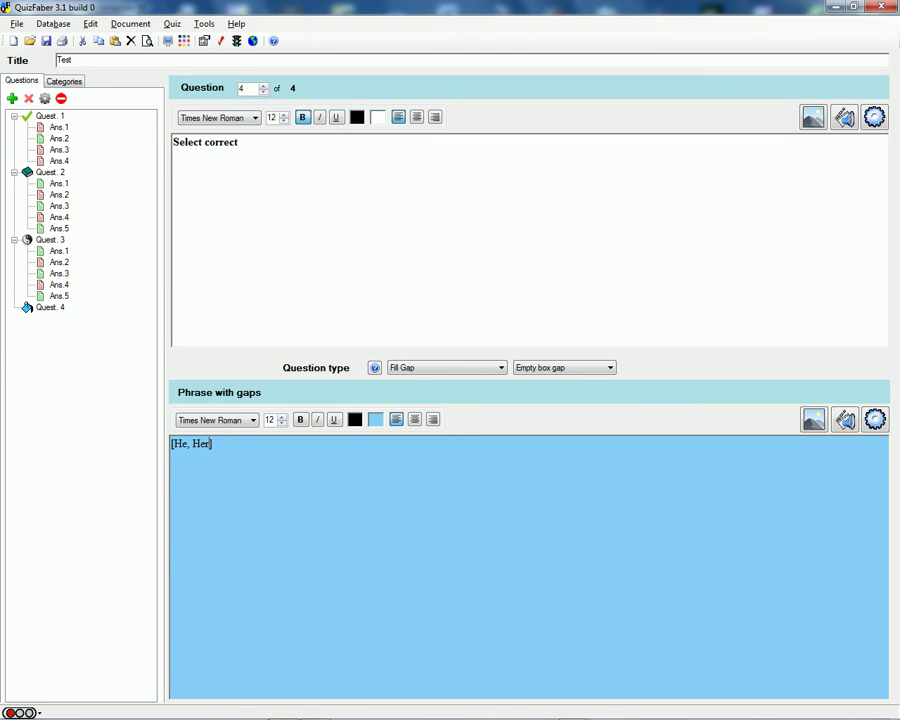
text( is girl.  [Her, He] is boys.)
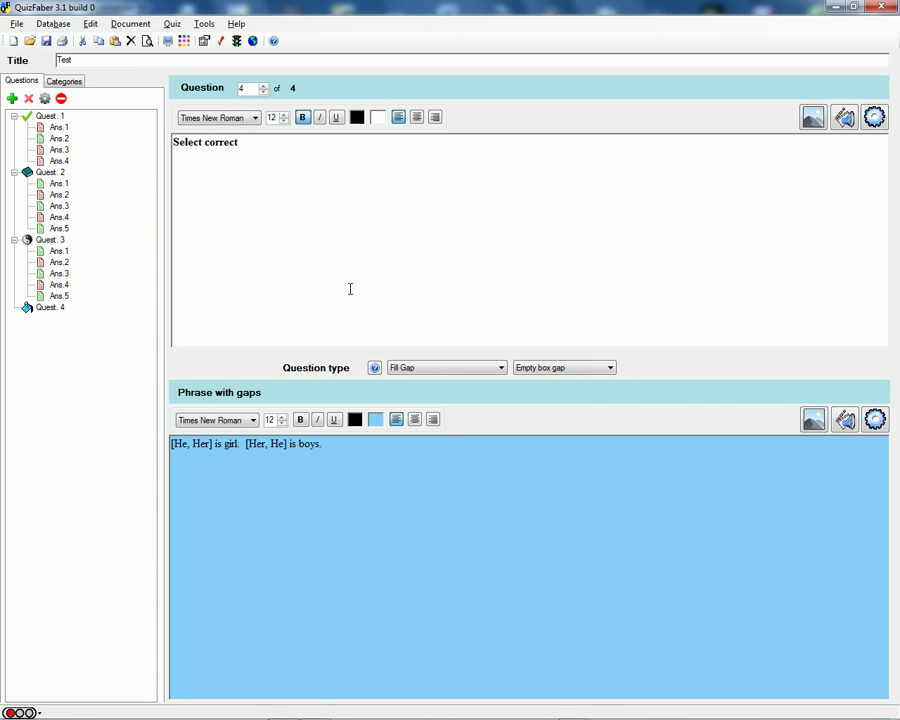
Step: Set the fourth question's gap style to Gap with list
click(560, 368)
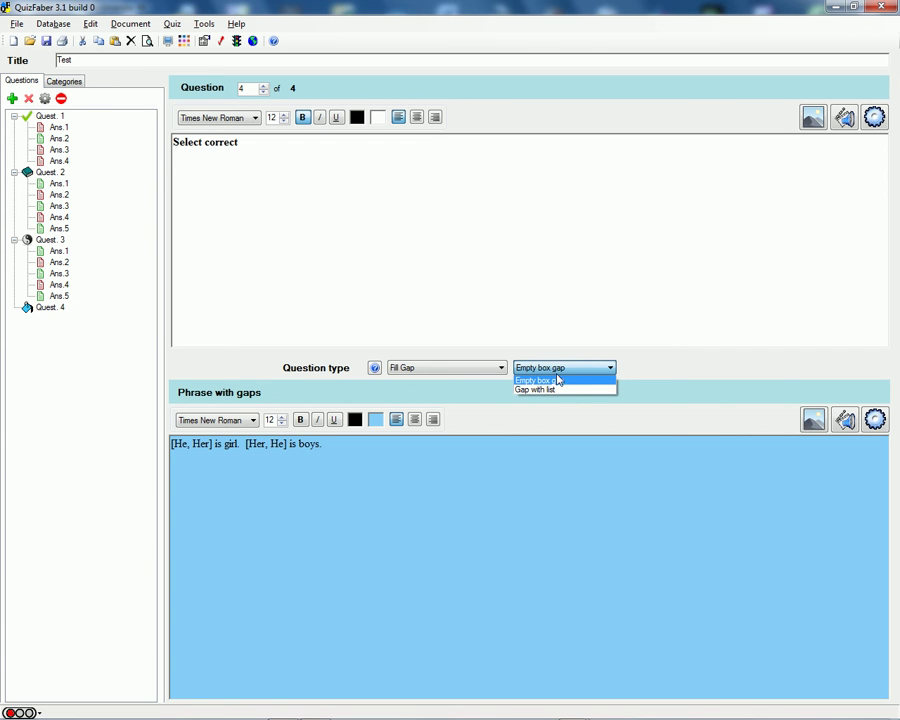
click(552, 389)
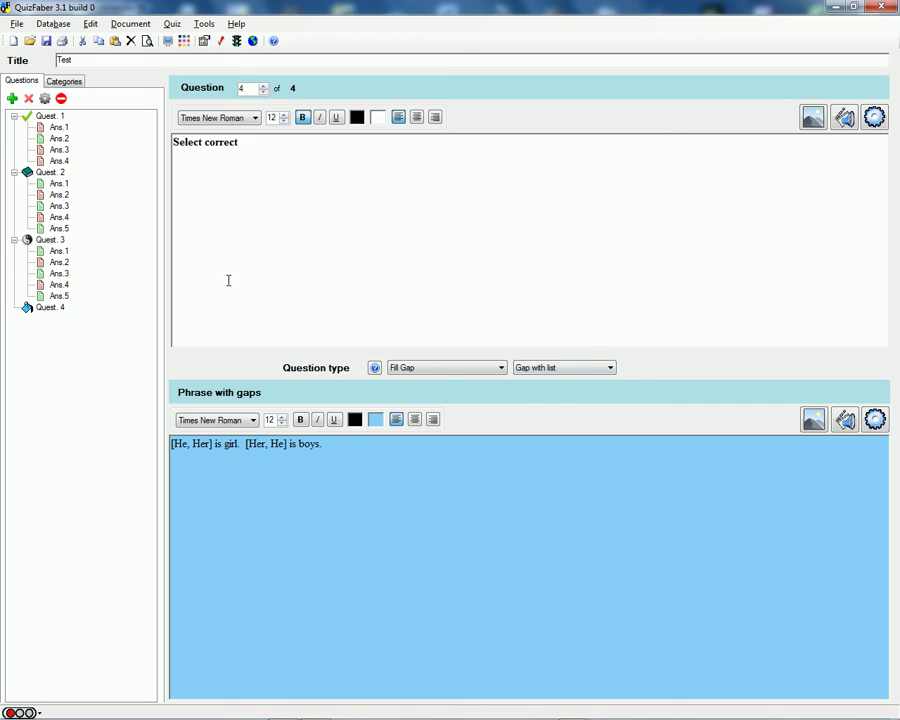
Step: Start making the quiz and choose English as its language
click(222, 44)
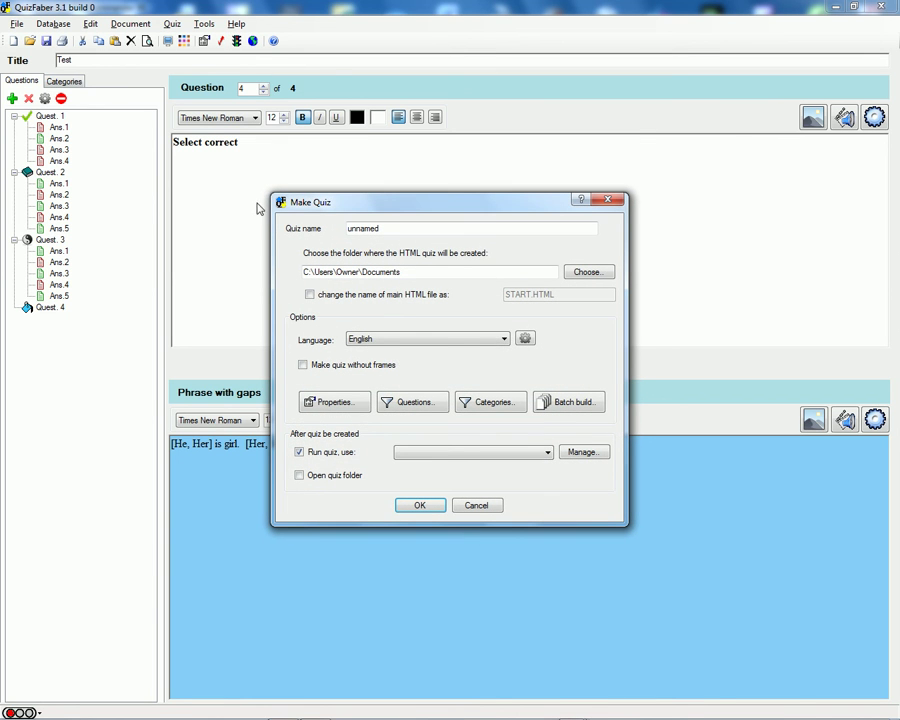
click(412, 342)
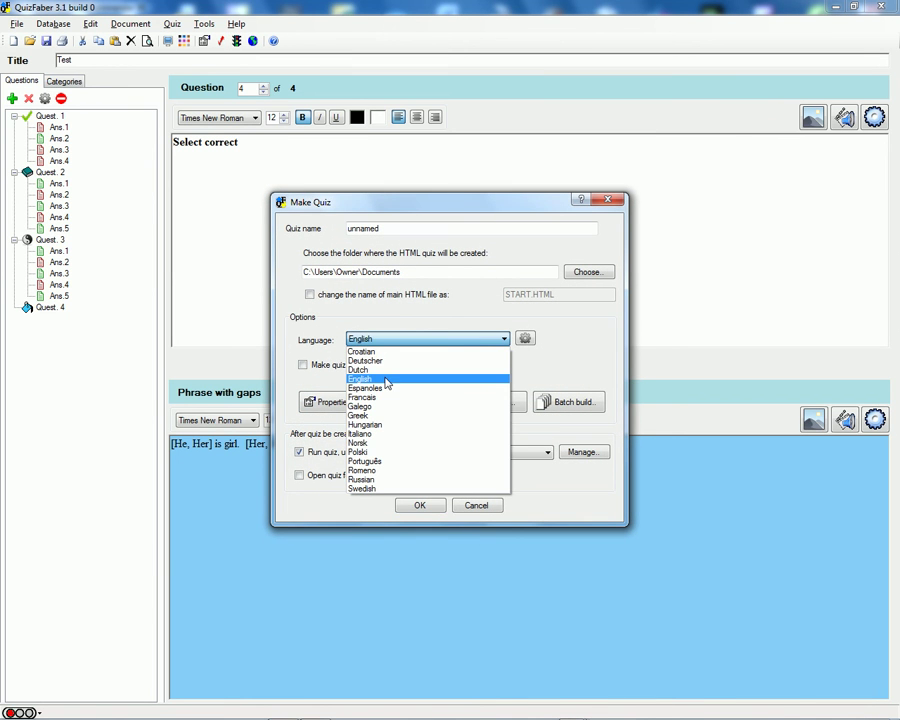
click(386, 381)
Step: Set the quiz properties to show only one question per page in the HTML quiz
click(350, 403)
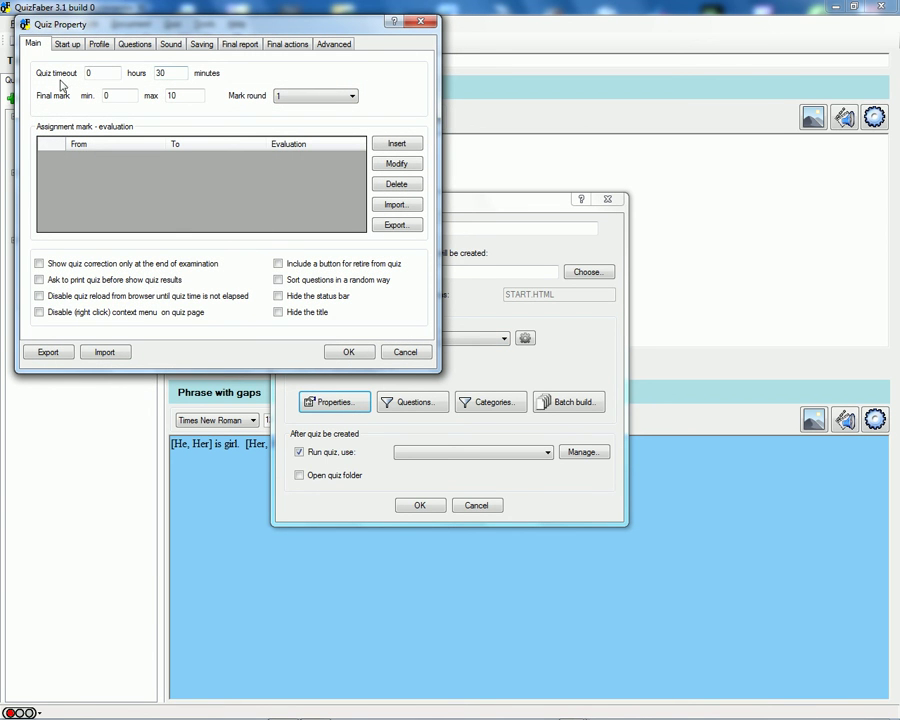
click(99, 44)
click(134, 46)
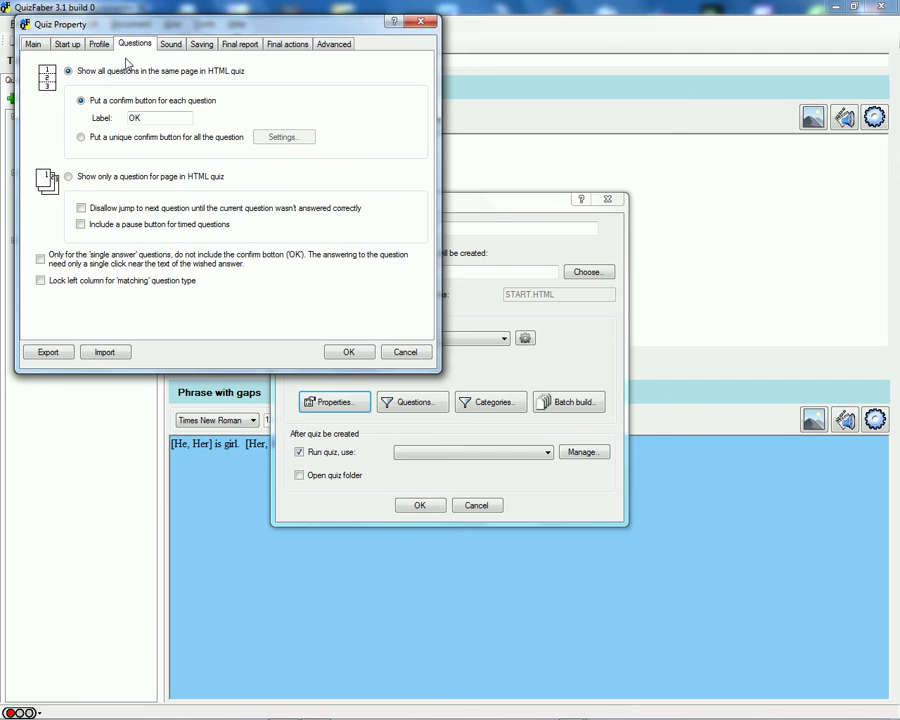
click(91, 177)
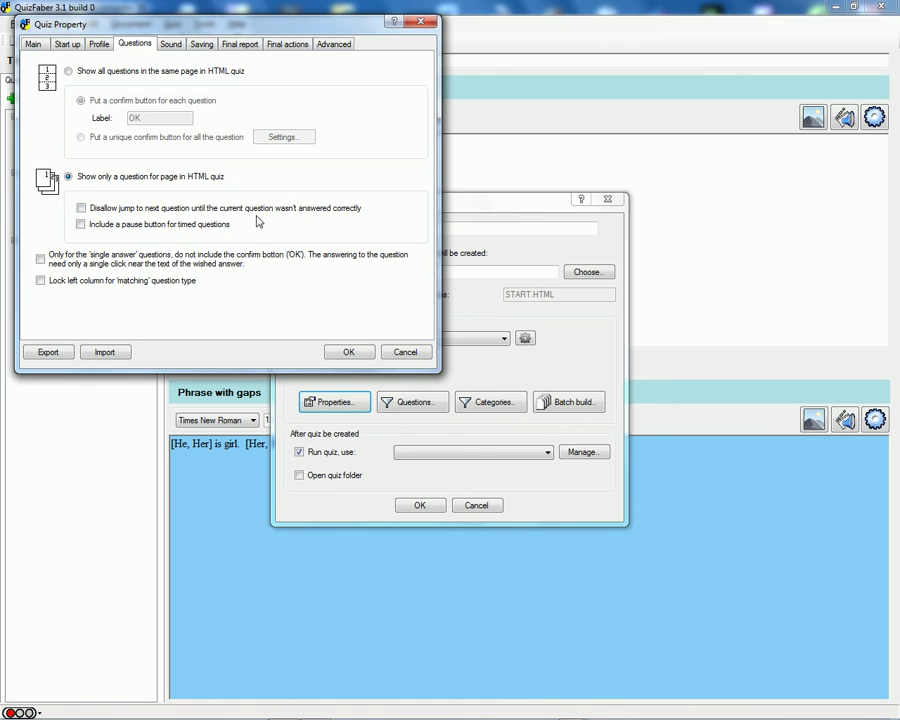
click(30, 42)
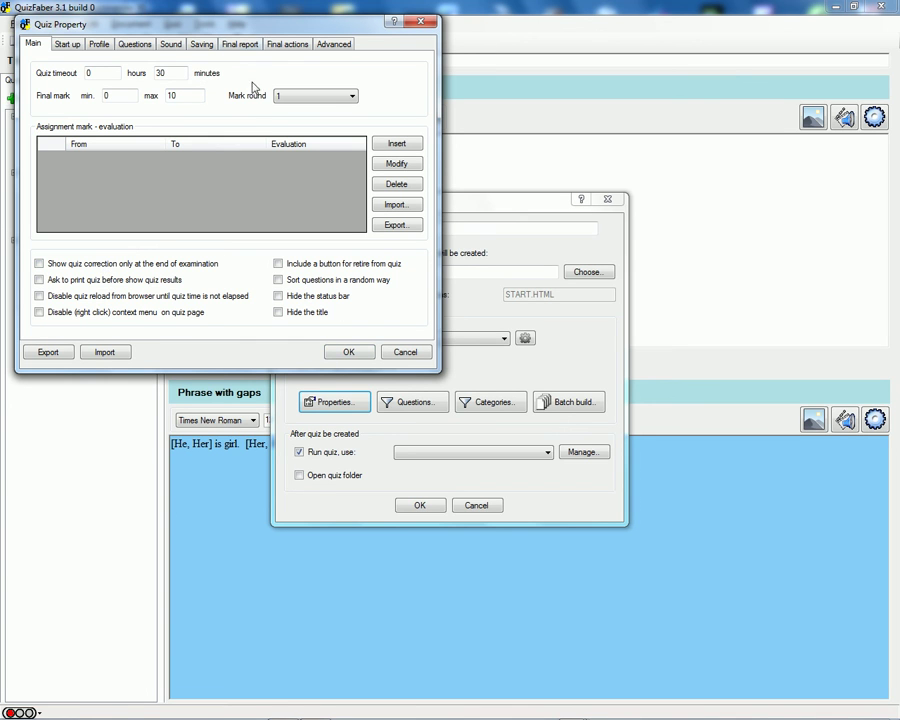
click(134, 44)
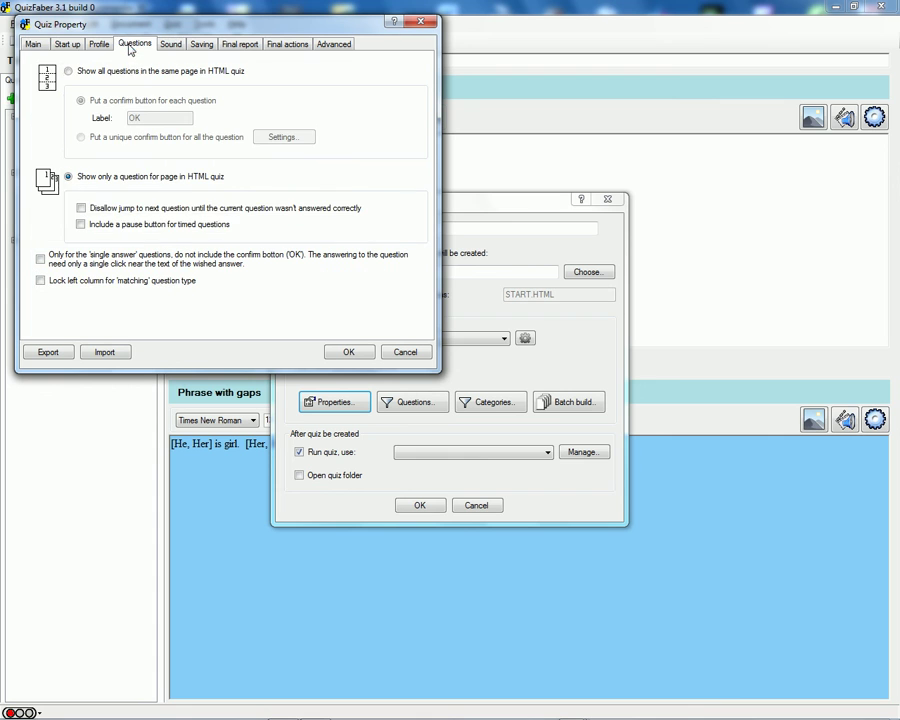
click(112, 72)
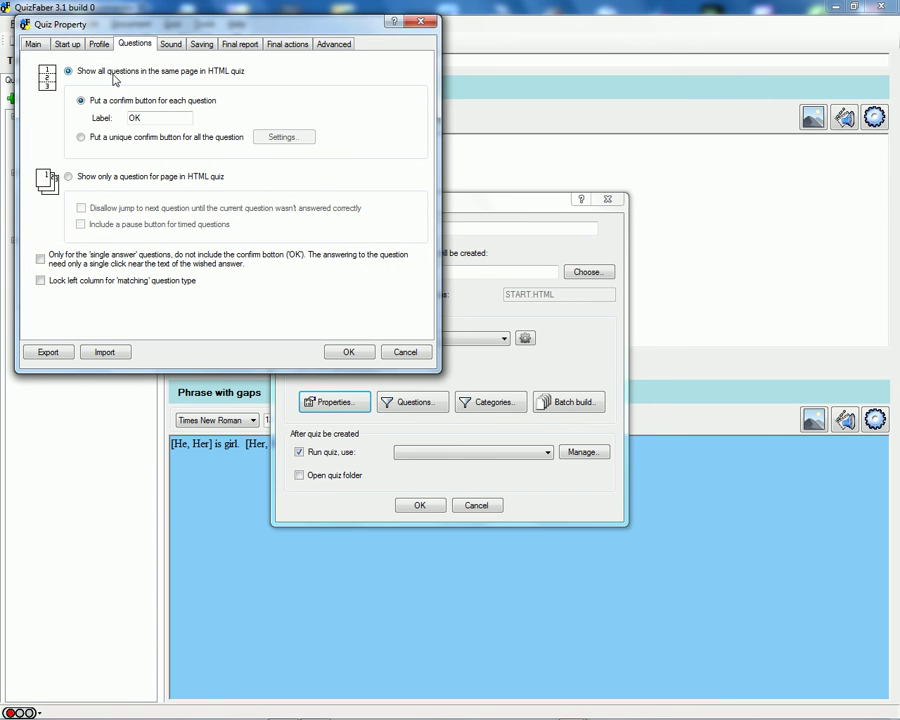
click(68, 176)
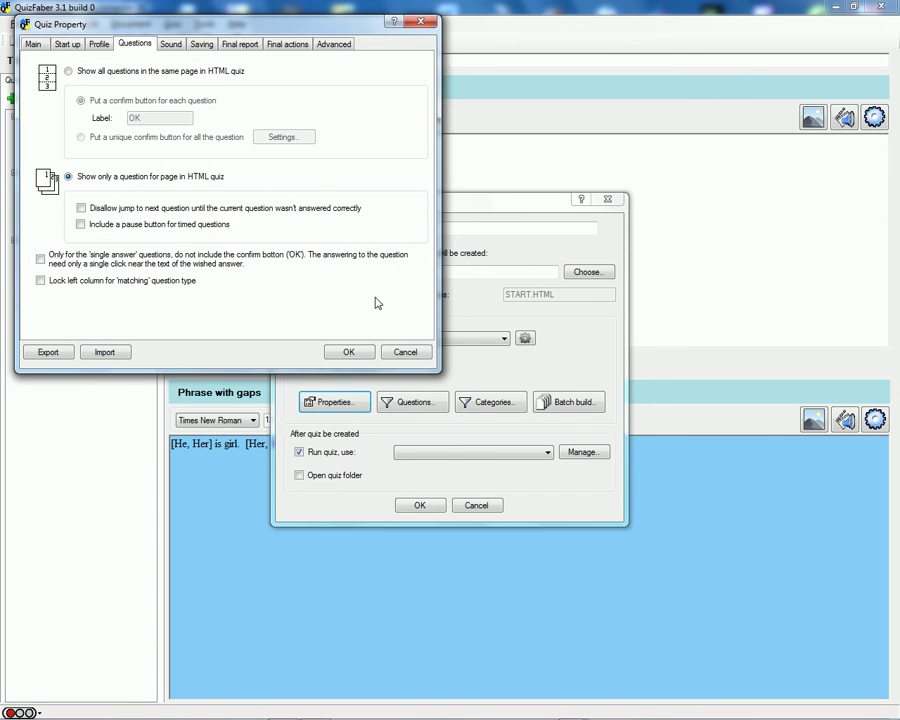
click(350, 355)
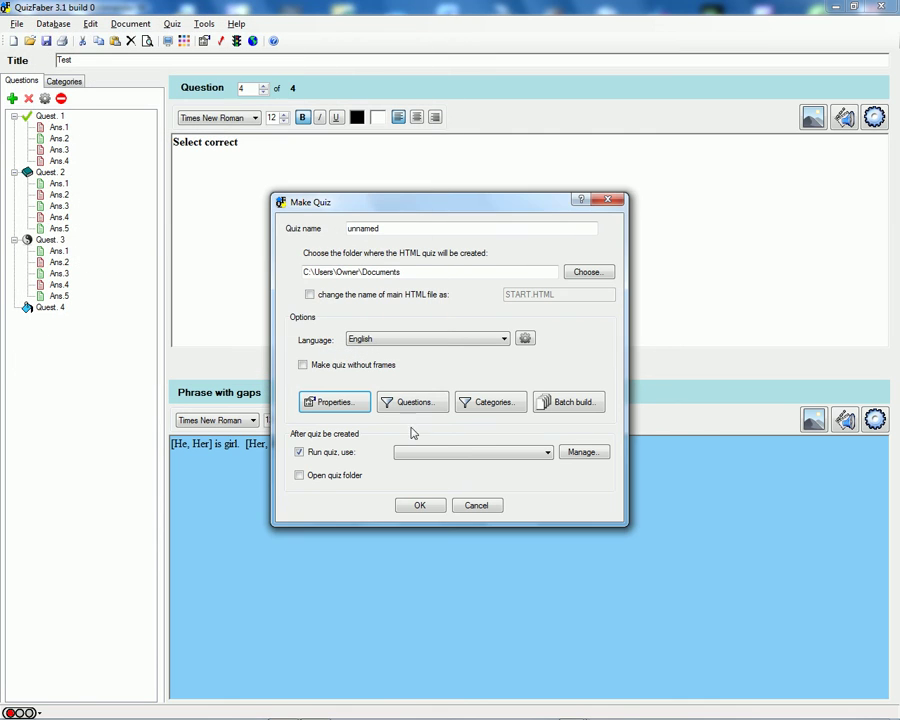
Step: Build the HTML quiz and run it in the web browser
click(420, 507)
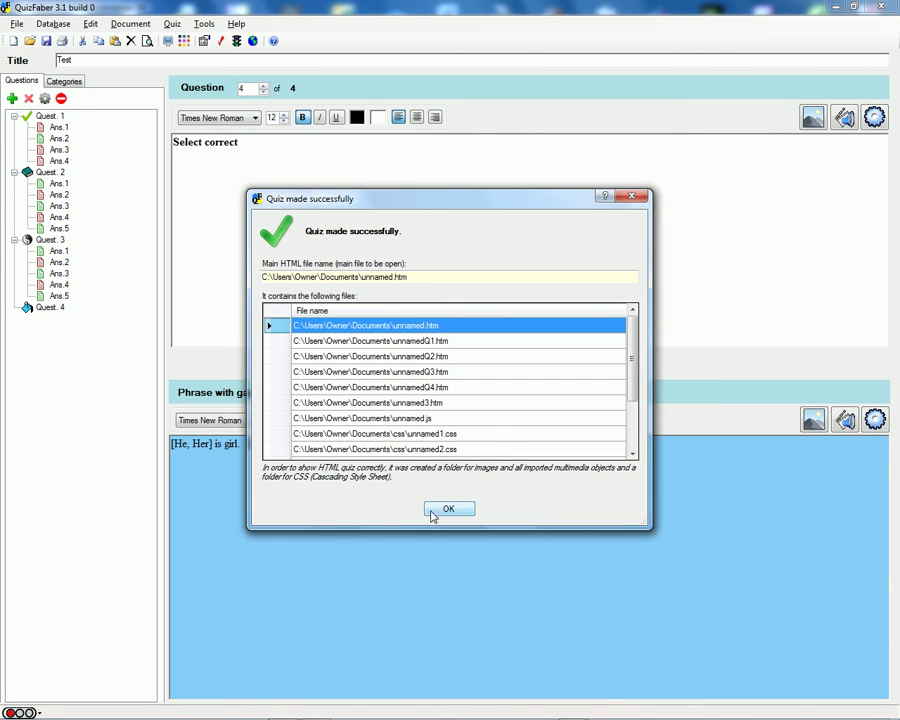
click(441, 509)
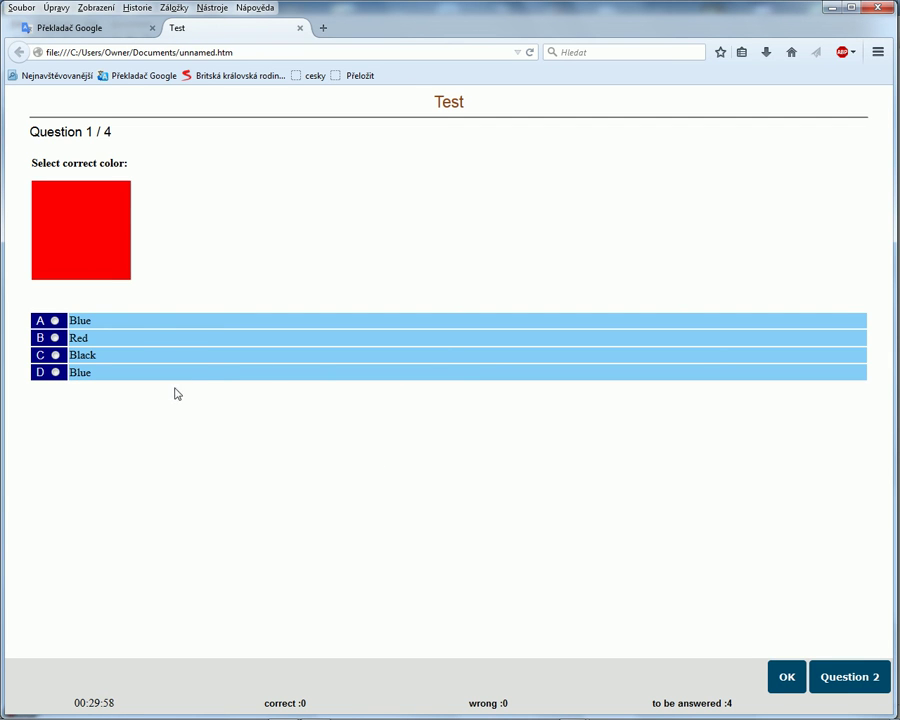
Step: Answer the first quiz question with "Red", submit it and go on to question 2
click(78, 340)
click(784, 674)
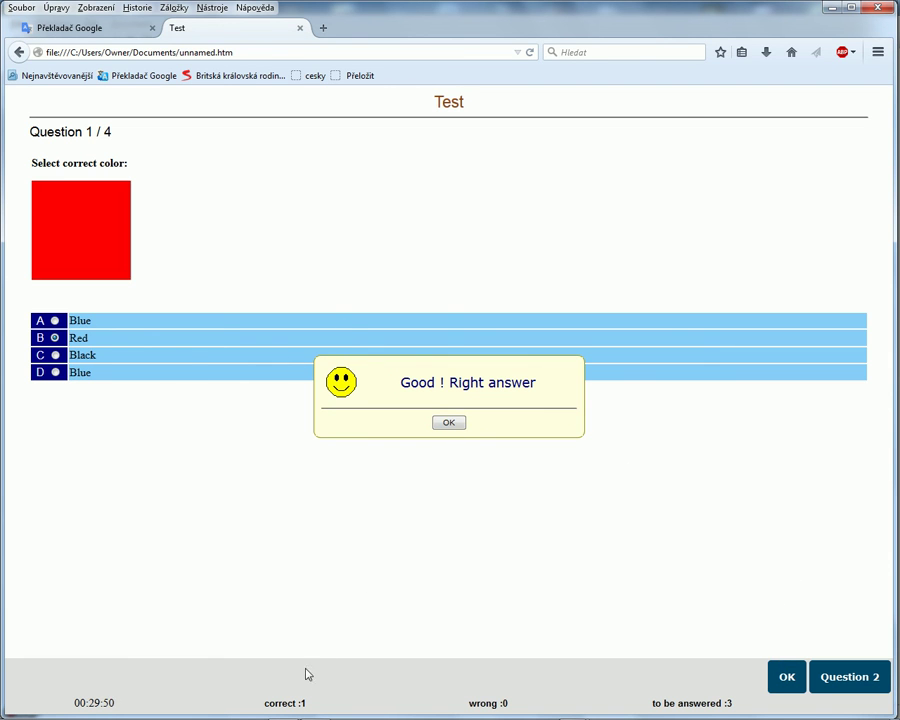
click(447, 424)
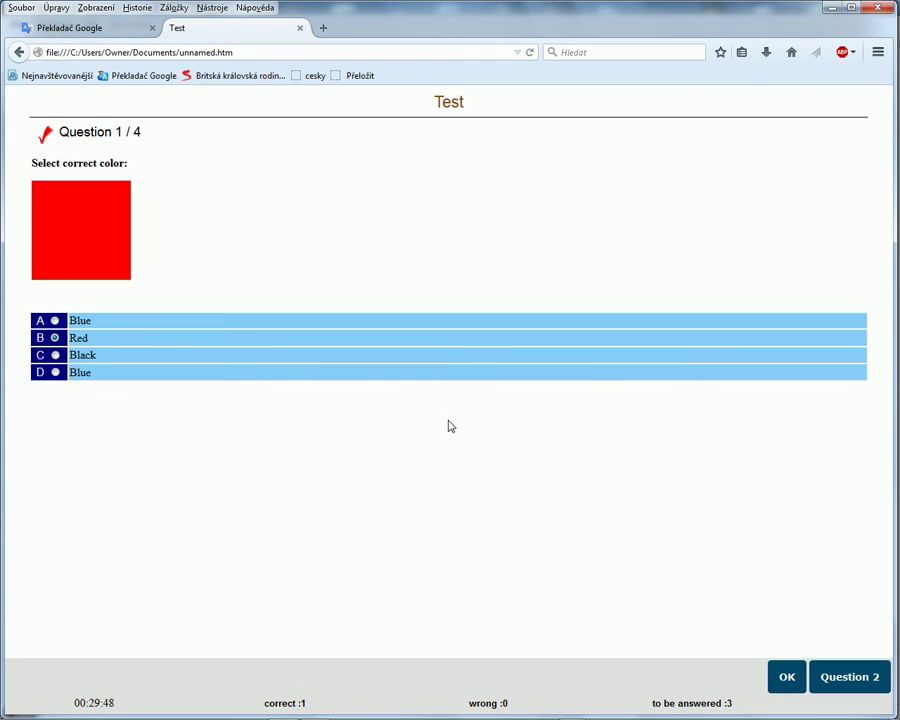
click(846, 675)
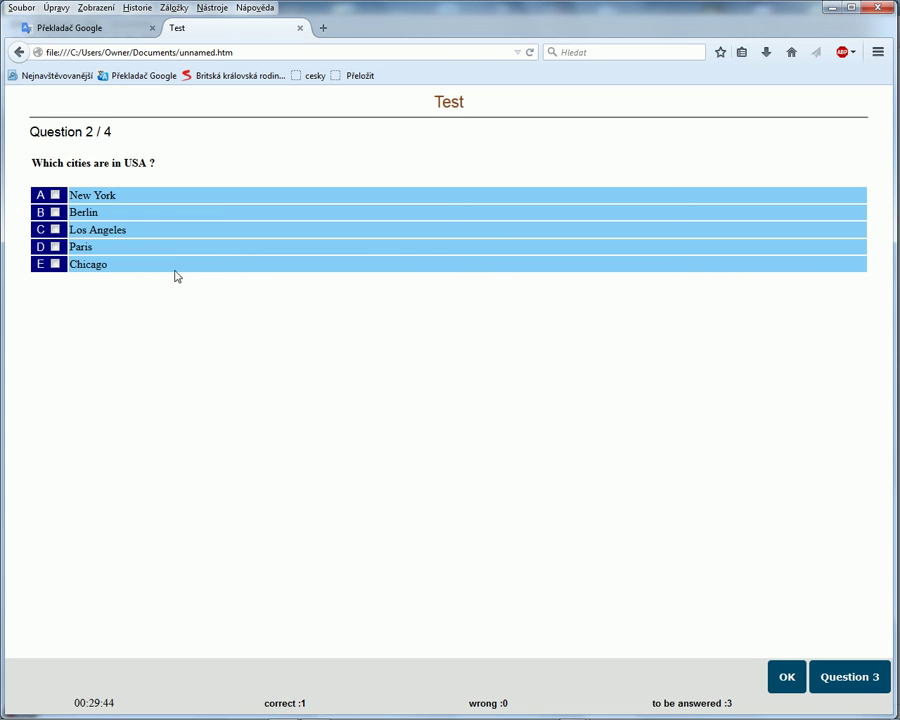
Step: Answer the second question with New York, Los Angeles and Chicago, and proceed to question 3 with the answer confirmed
click(55, 195)
click(55, 230)
click(56, 264)
click(826, 677)
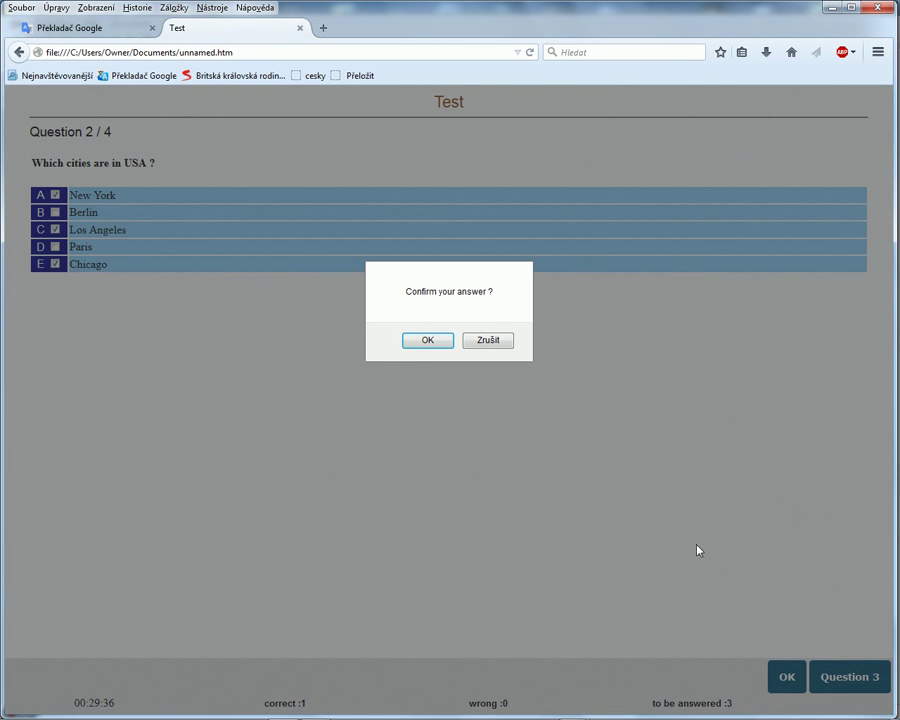
click(427, 340)
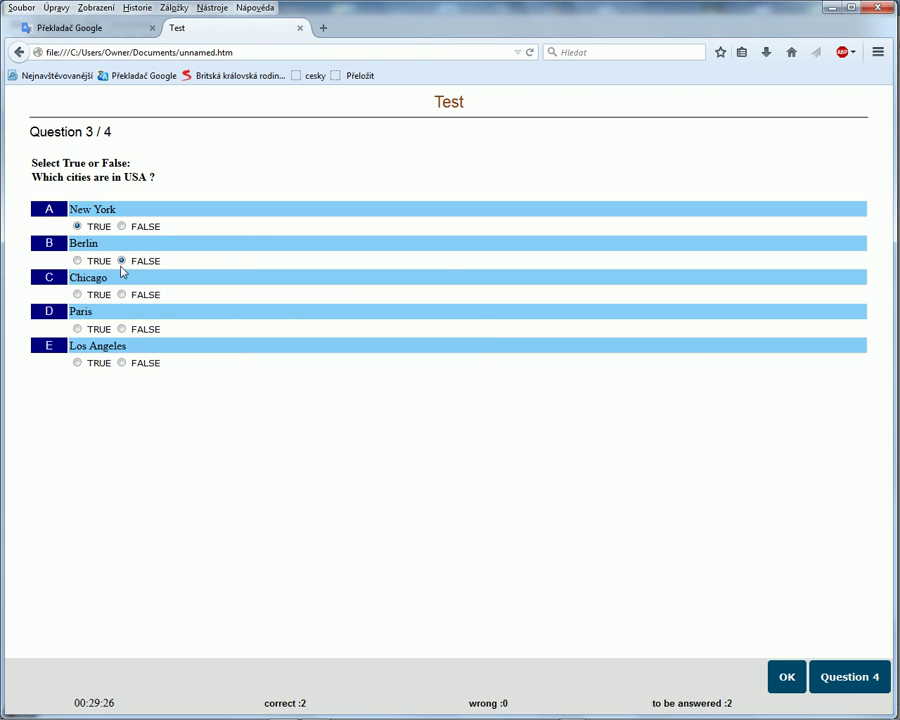
Step: Answer the third question with New York, Chicago and Los Angeles as True and Berlin and Paris as False, and submit it
click(77, 294)
click(77, 362)
click(782, 676)
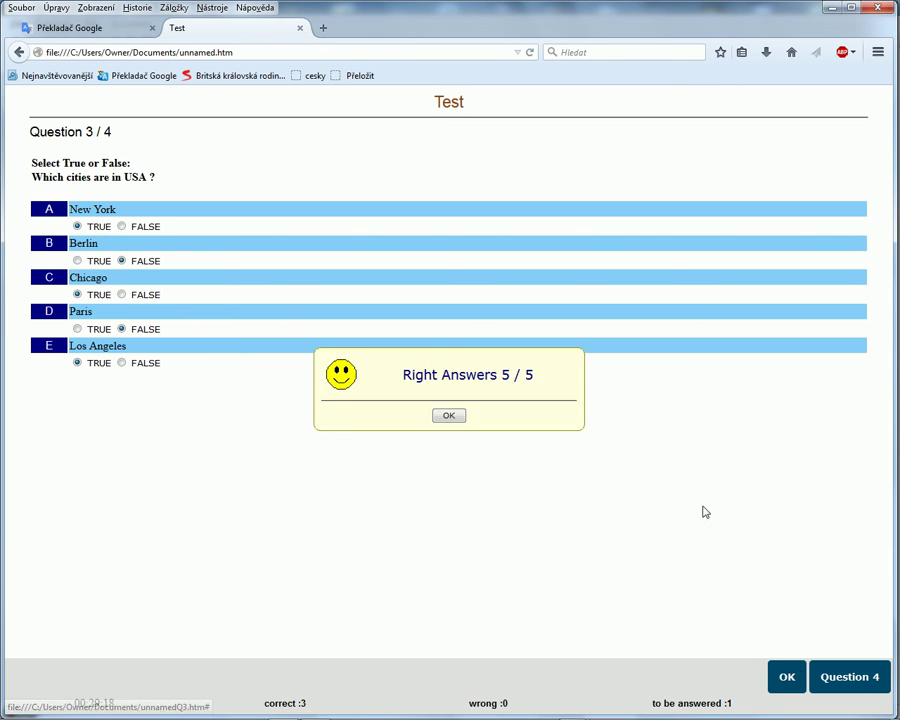
click(451, 416)
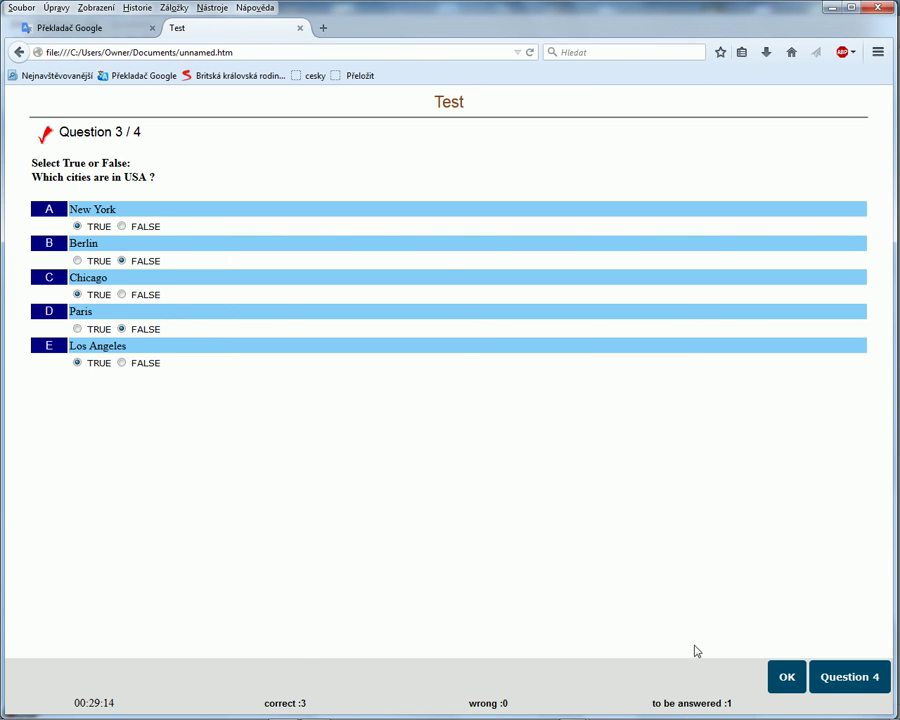
Step: Go on to question 4, fill the girl gap with "He" and the boys gap with "Her", and submit the answer
click(822, 673)
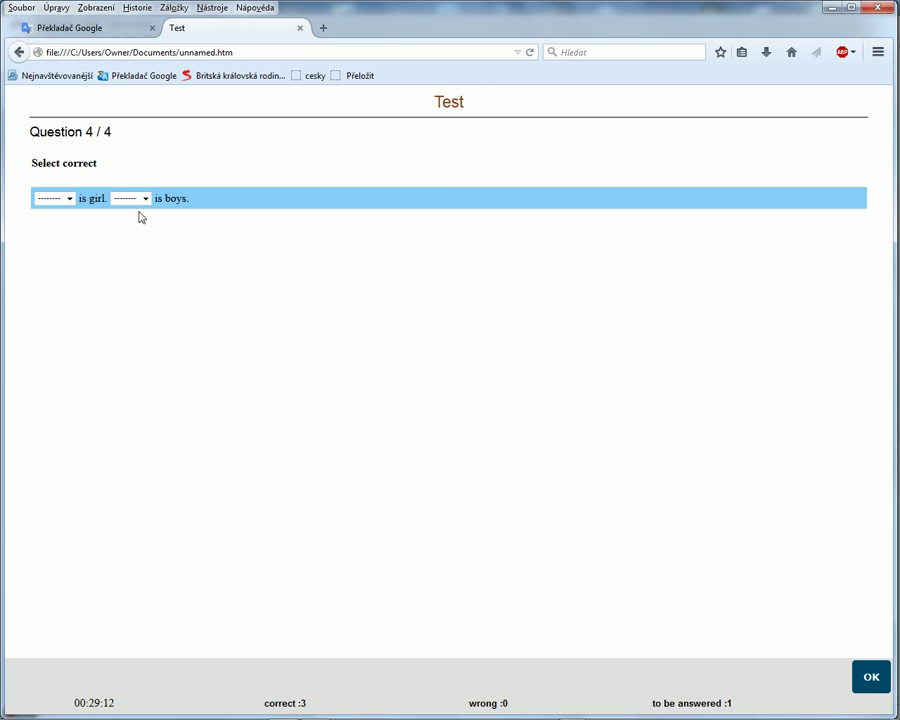
click(70, 200)
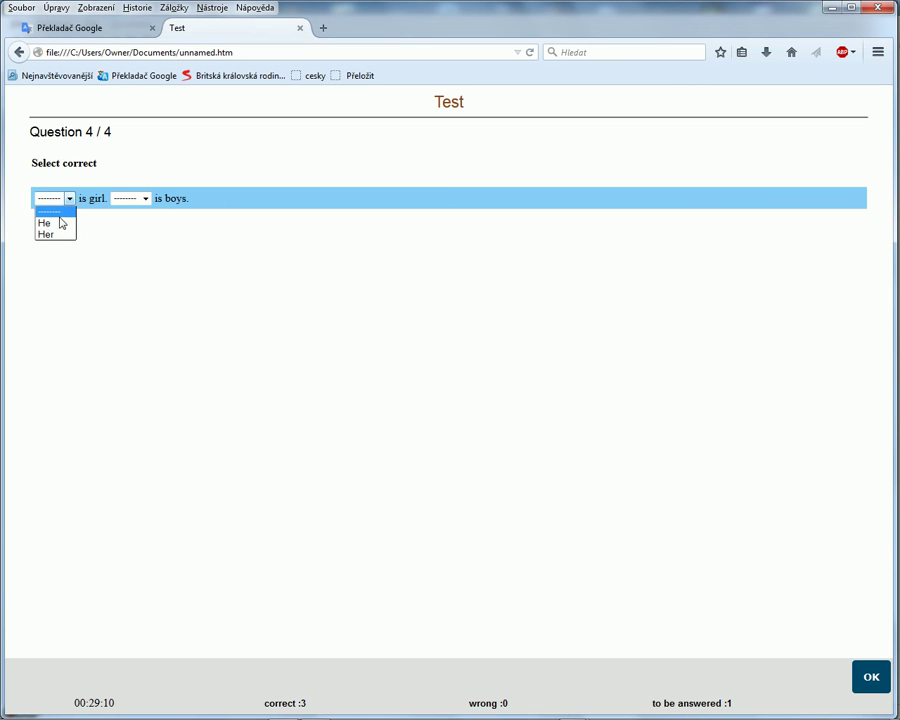
click(55, 223)
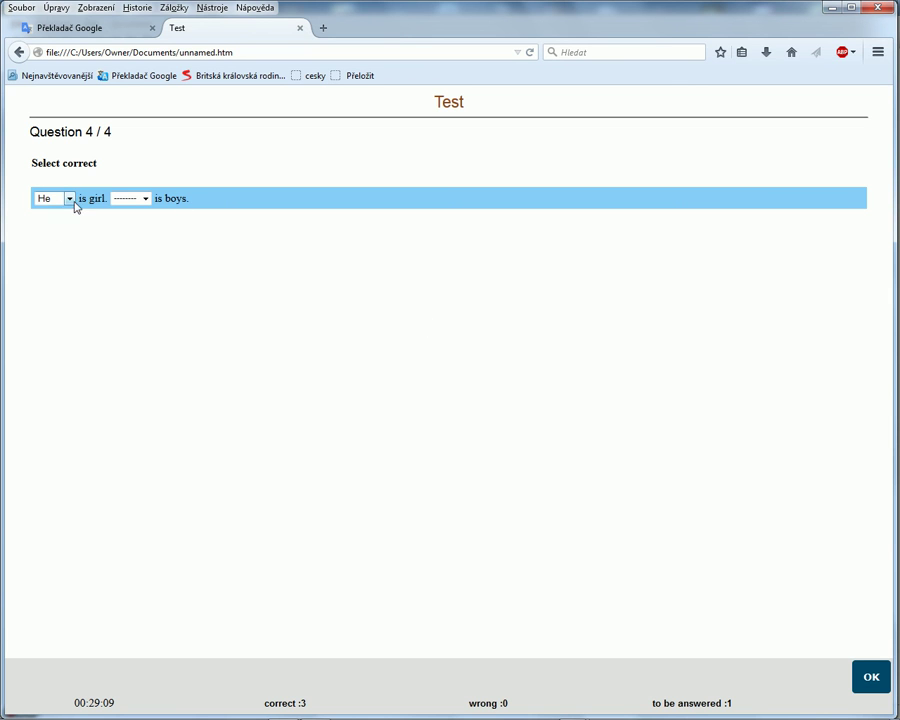
click(146, 199)
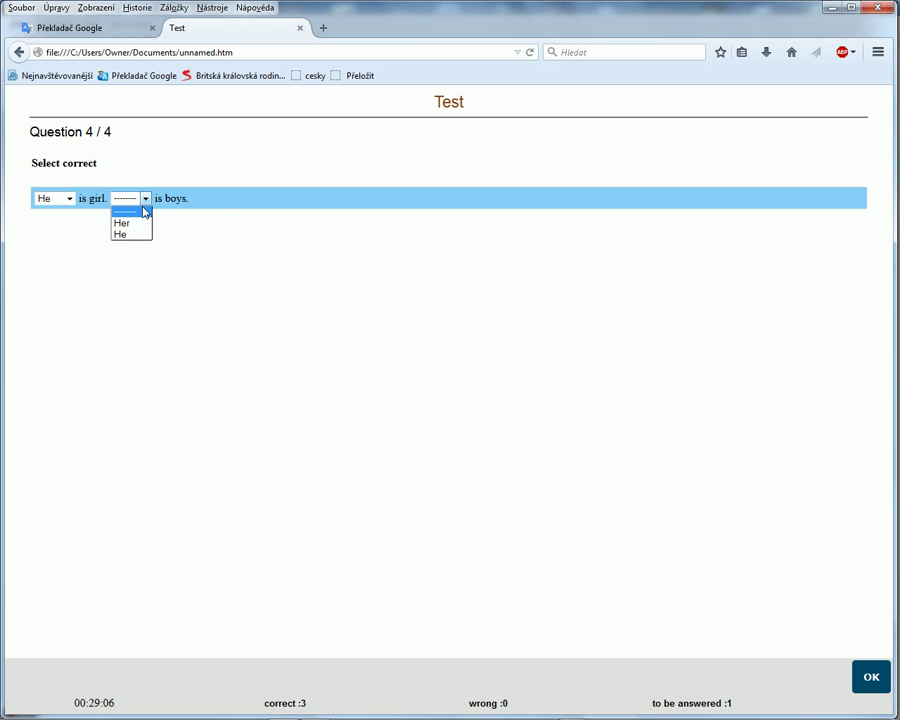
click(130, 224)
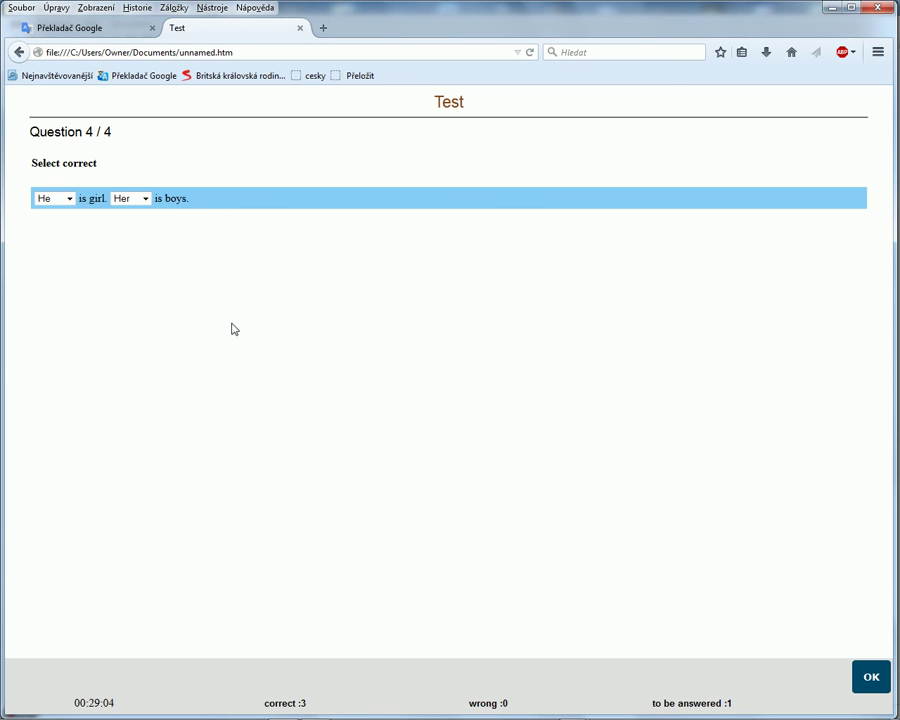
click(871, 677)
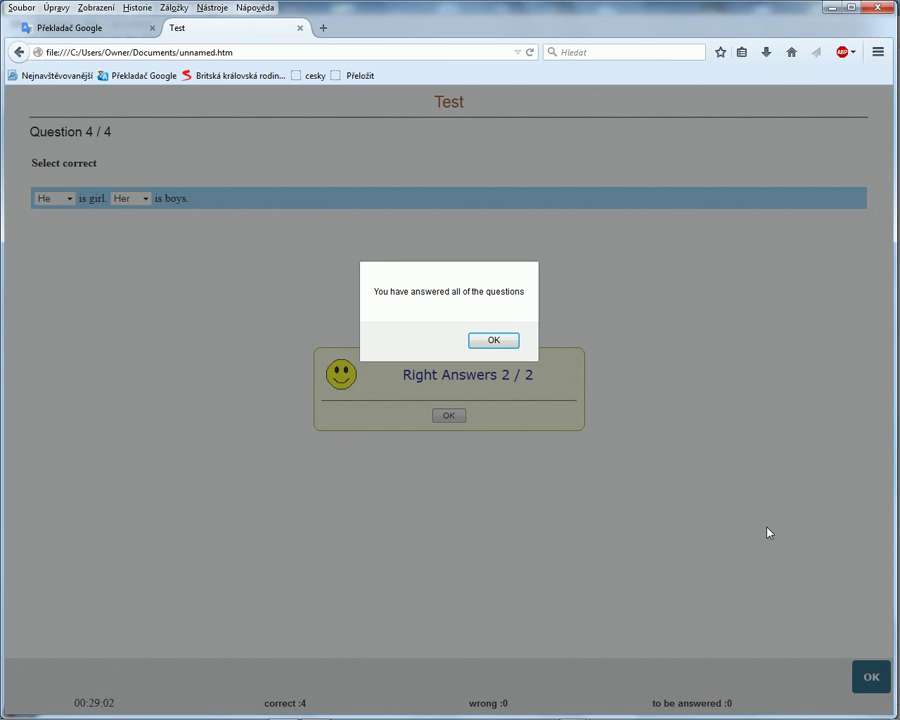
Step: Dismiss the completion message and review the quiz result page from the summary down to the question 4 answers
click(494, 340)
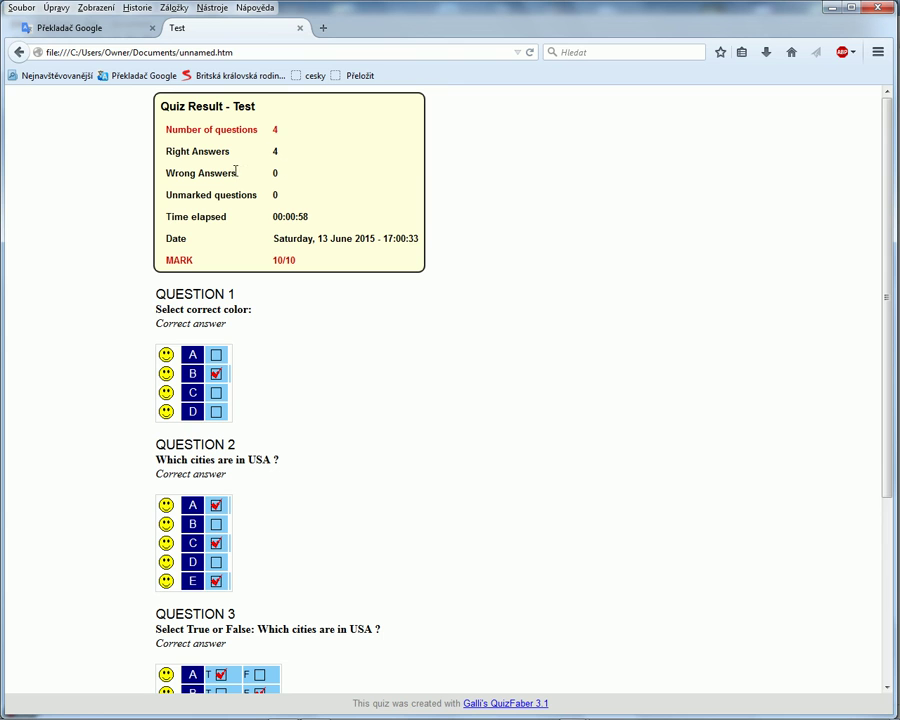
scroll(335, 321, down, 3)
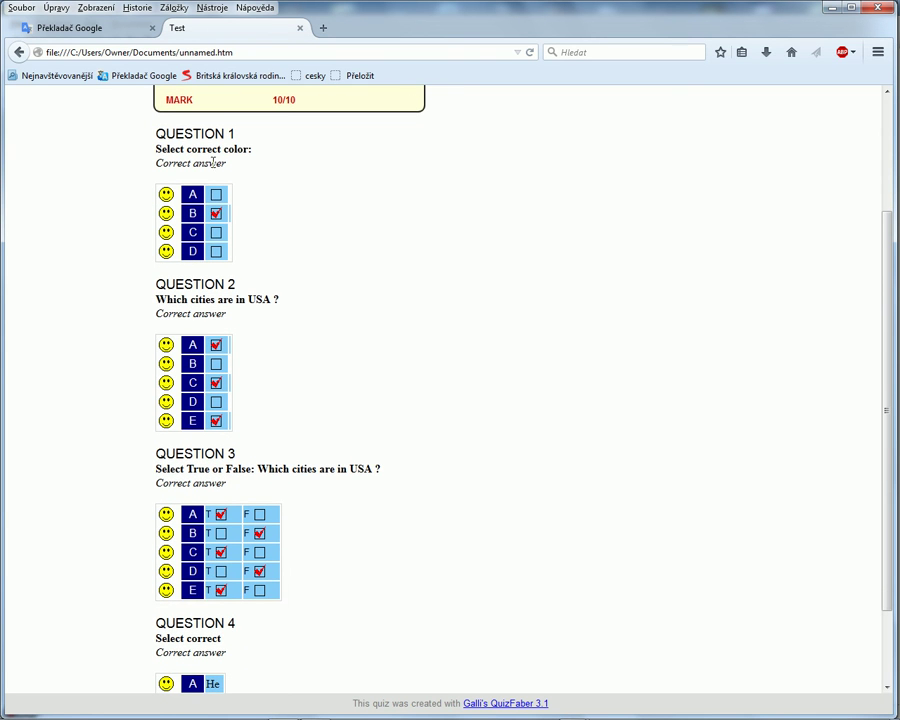
scroll(362, 340, down, 2)
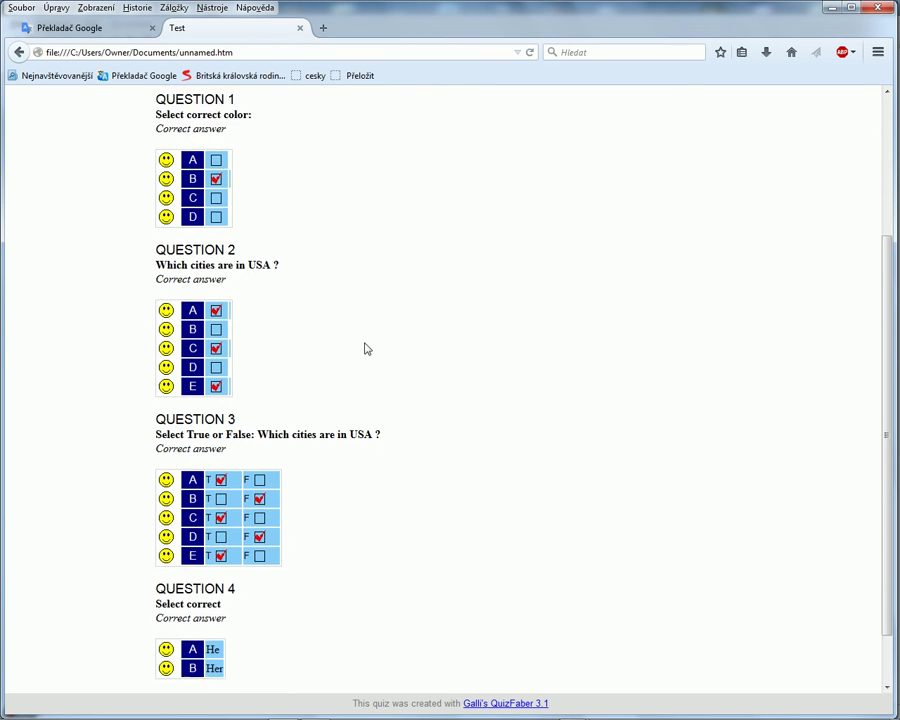